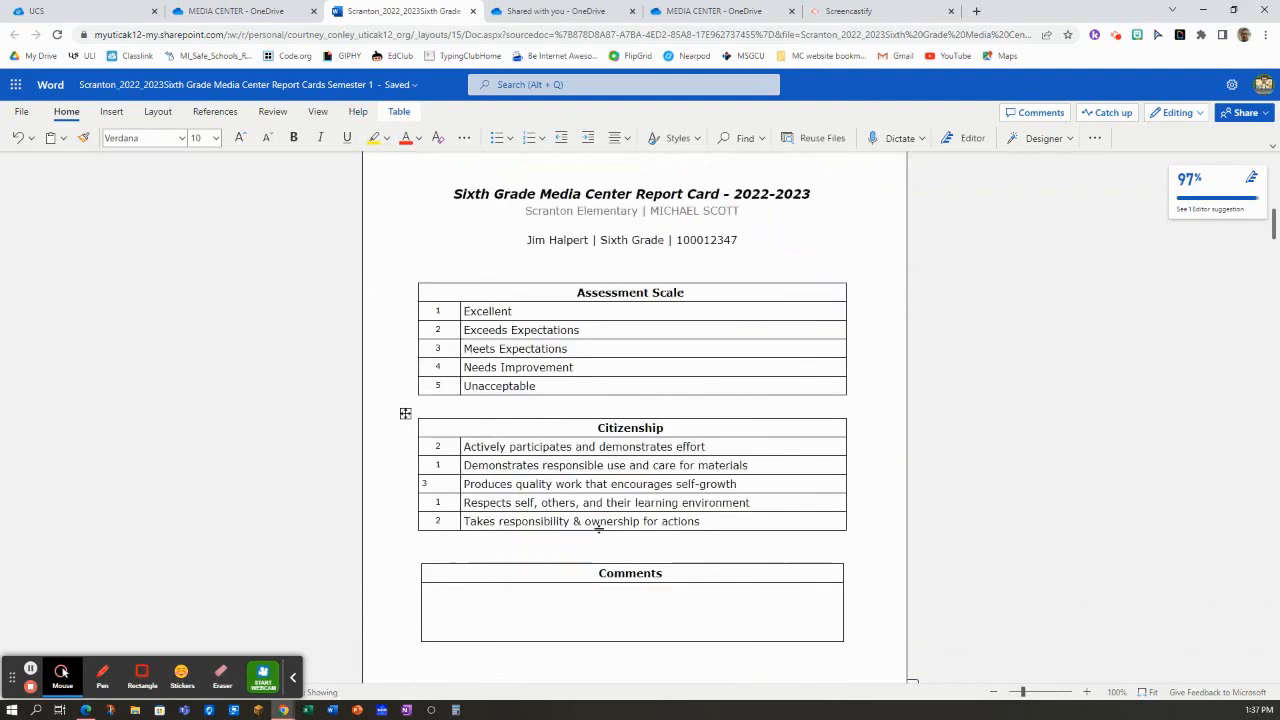
Enter a Citizenship score of 2 for "Actively participates and demonstrates effort" on the third student's report card
scroll(600, 528, down, 3)
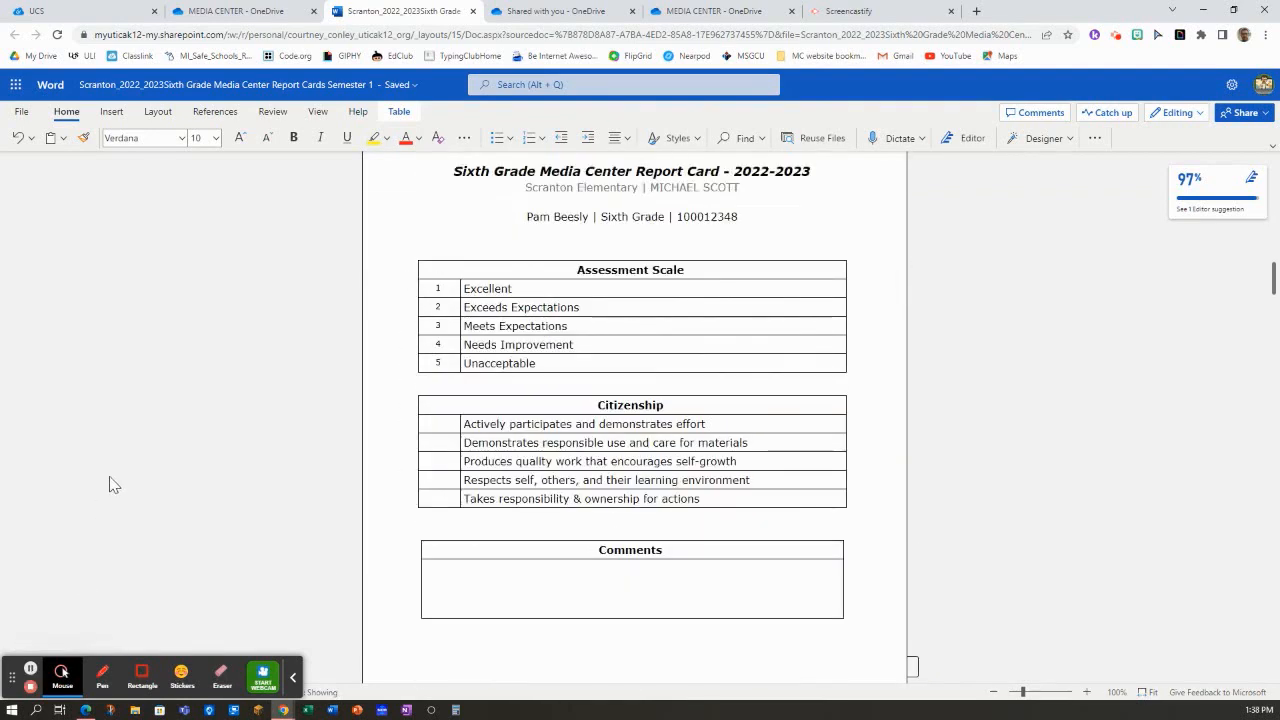
click(446, 428)
text(2)
click(446, 463)
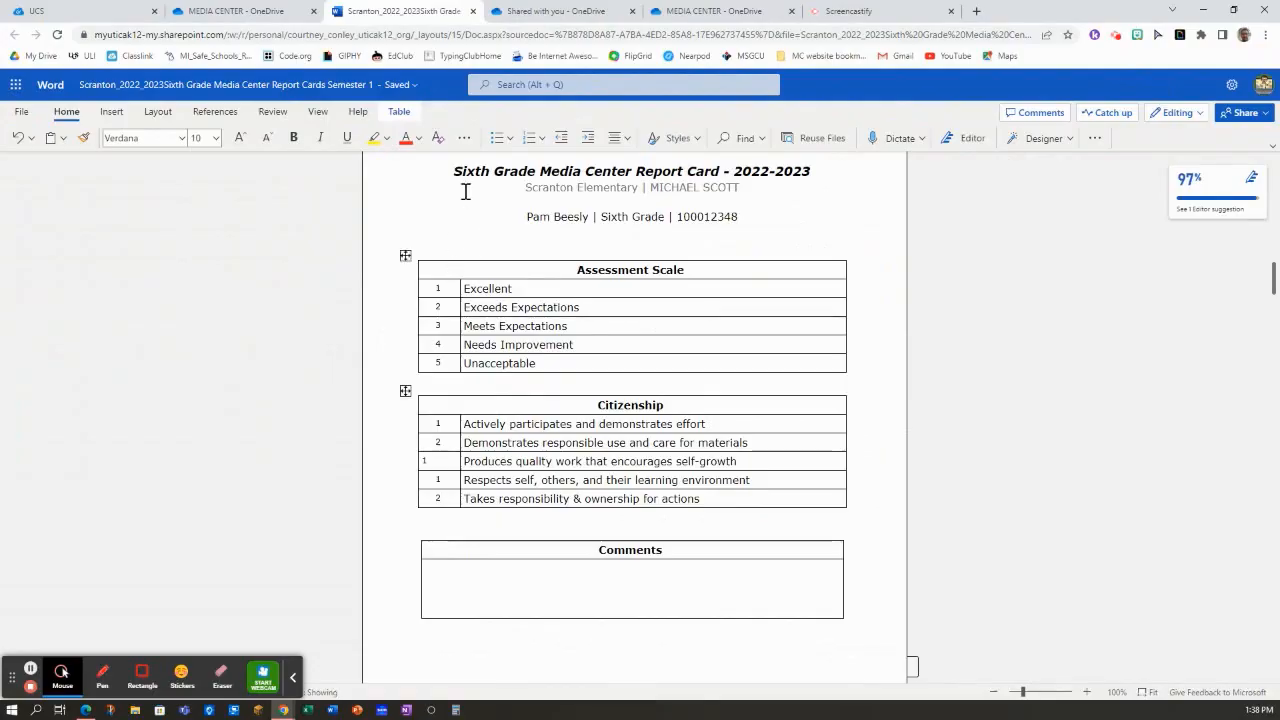
Open the Scranton sixth grade report cards document from the MEDIA CENTER folder in OneDrive and close its duplicate browser tab
scroll(470, 210, up, 1)
scroll(513, 258, up, 10)
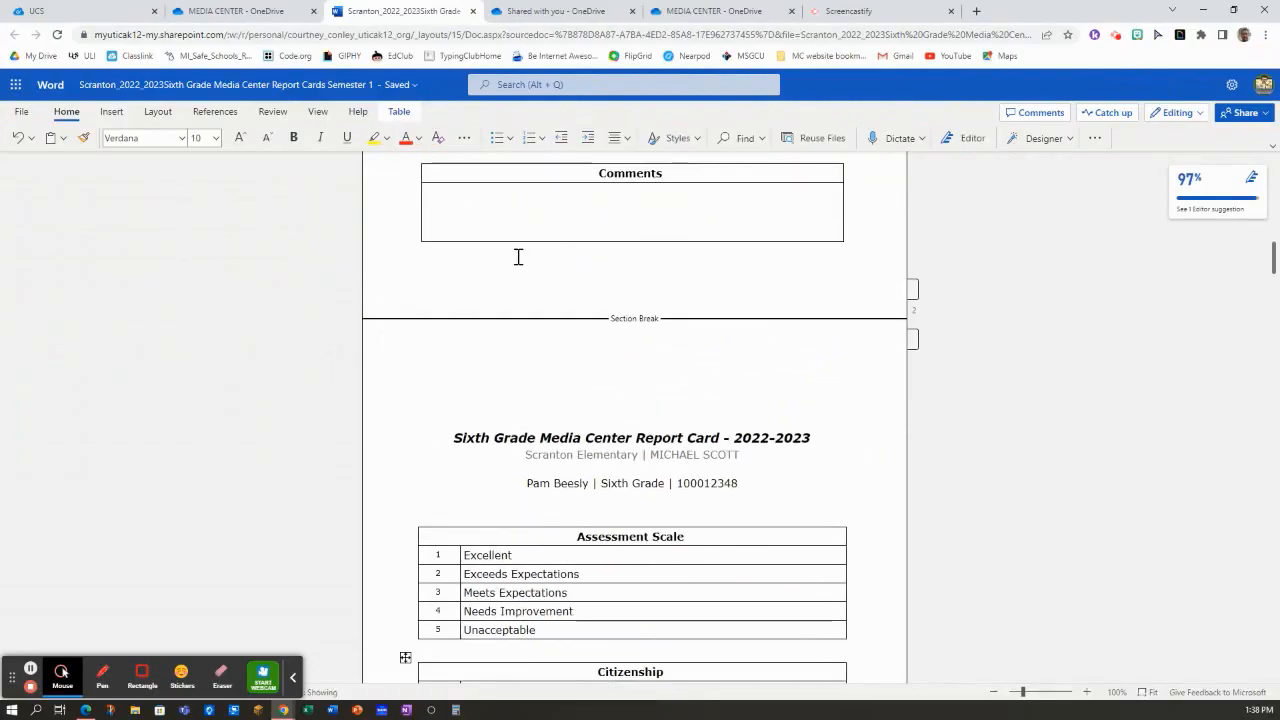
scroll(513, 266, up, 5)
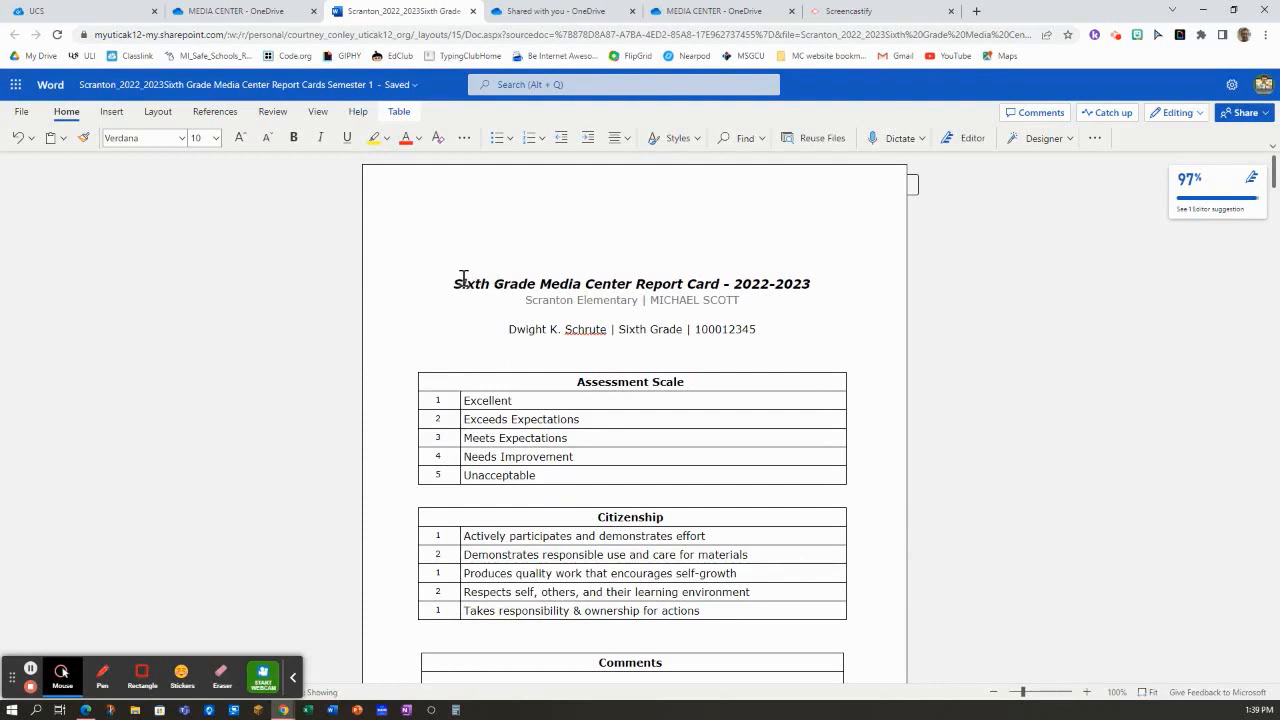
click(253, 17)
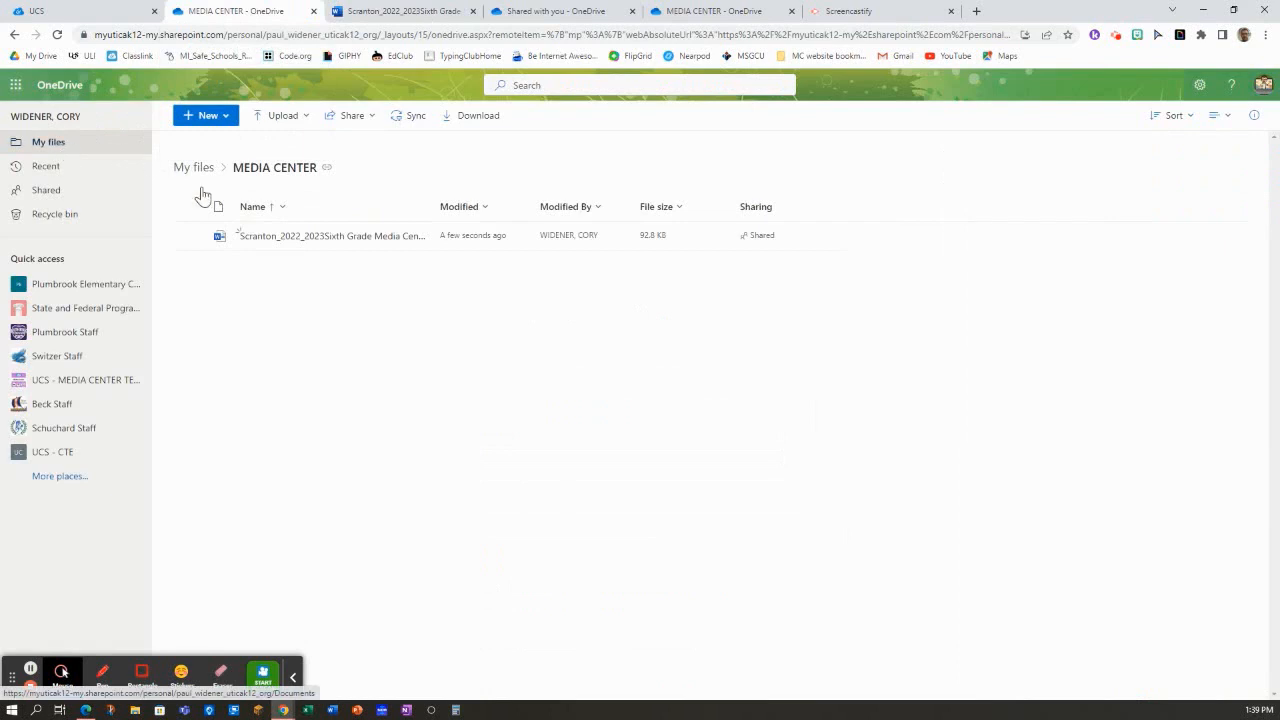
mouse_move(314, 246)
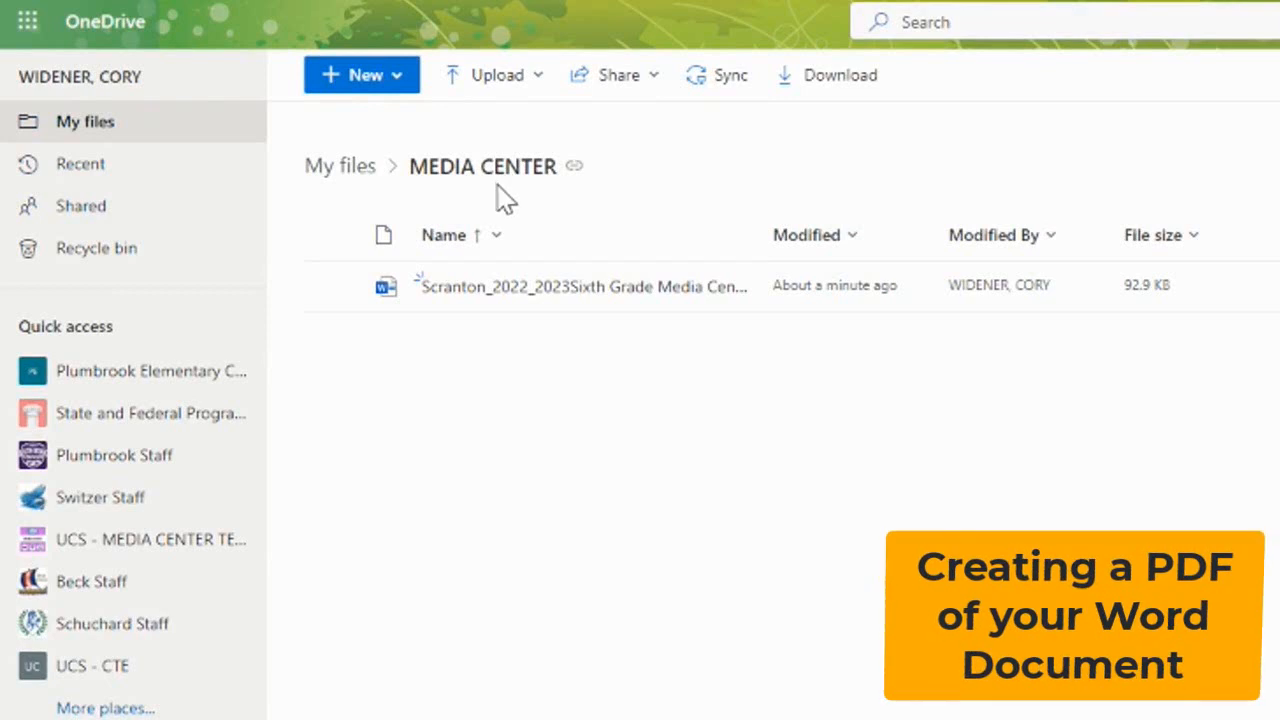
mouse_move(489, 301)
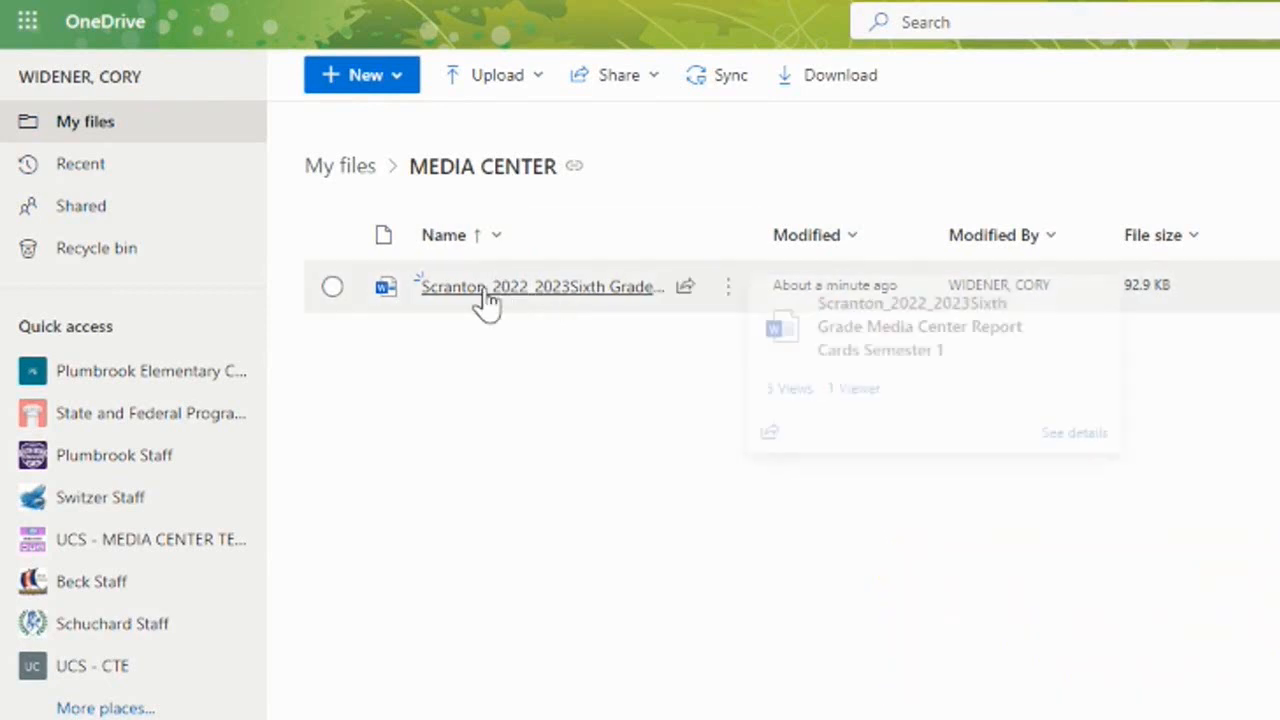
click(557, 297)
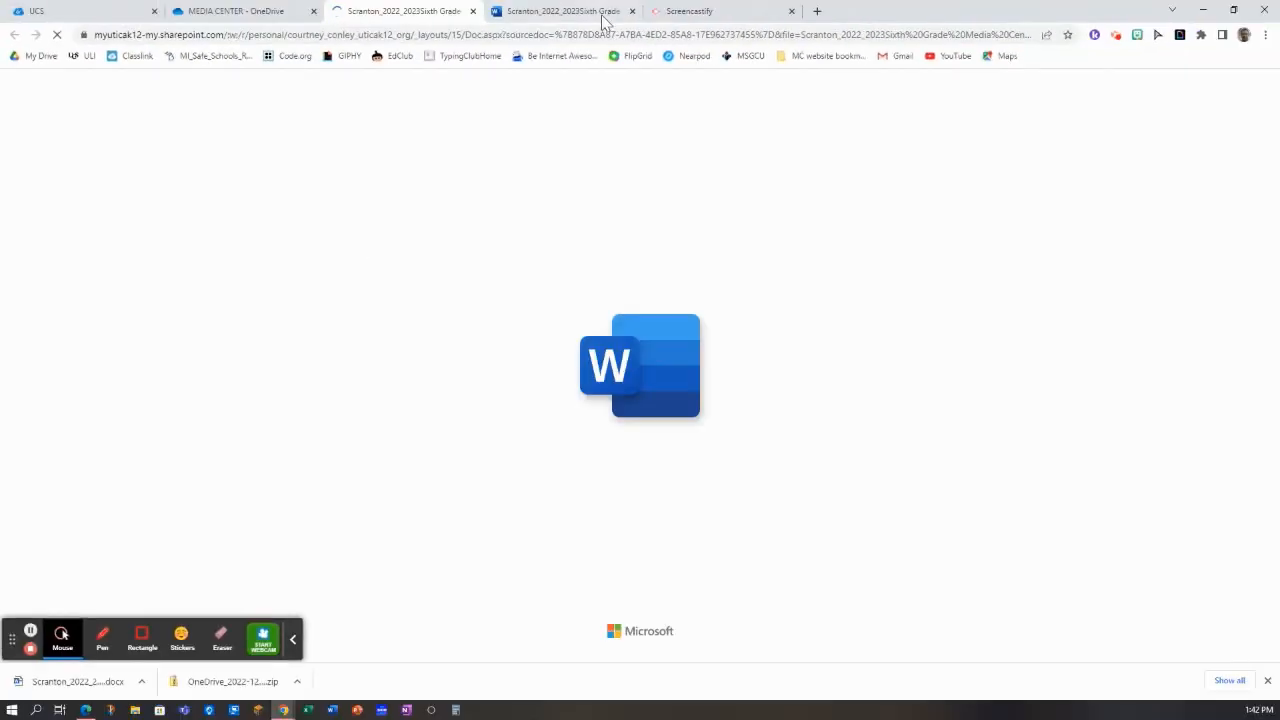
click(631, 11)
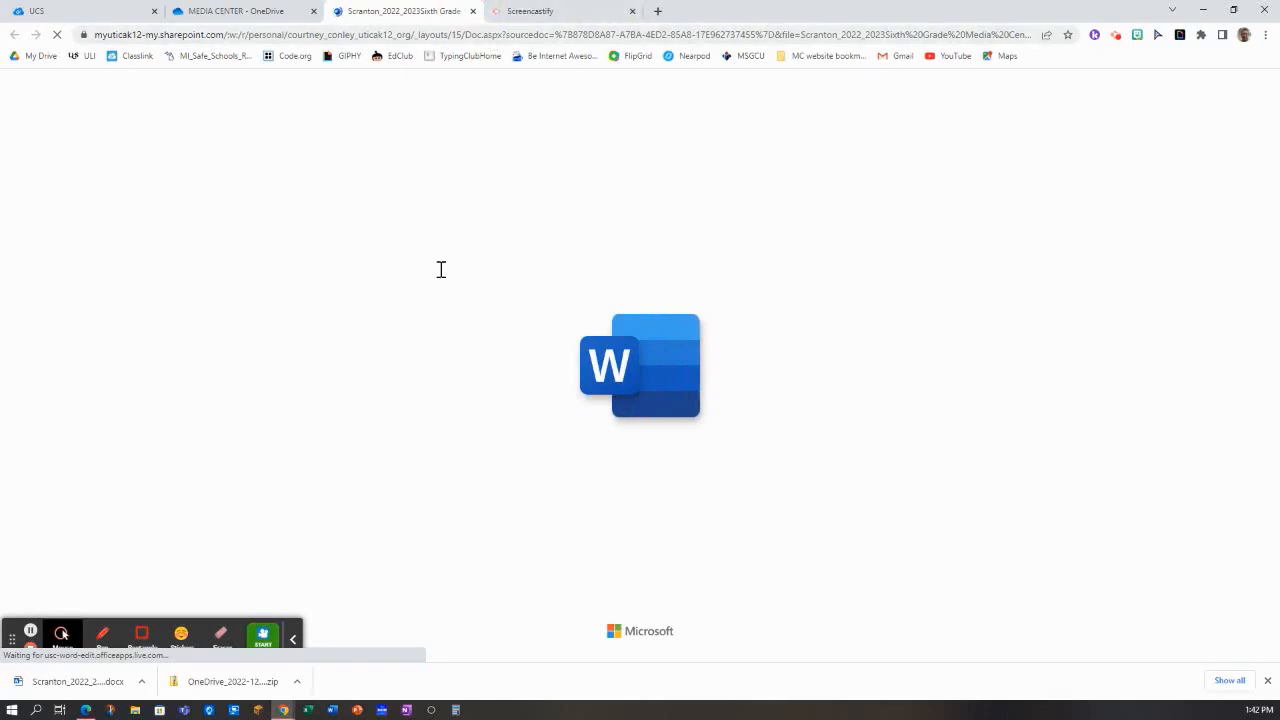
Start printing the whole report cards document with Save as PDF as the destination
scroll(520, 390, down, 2)
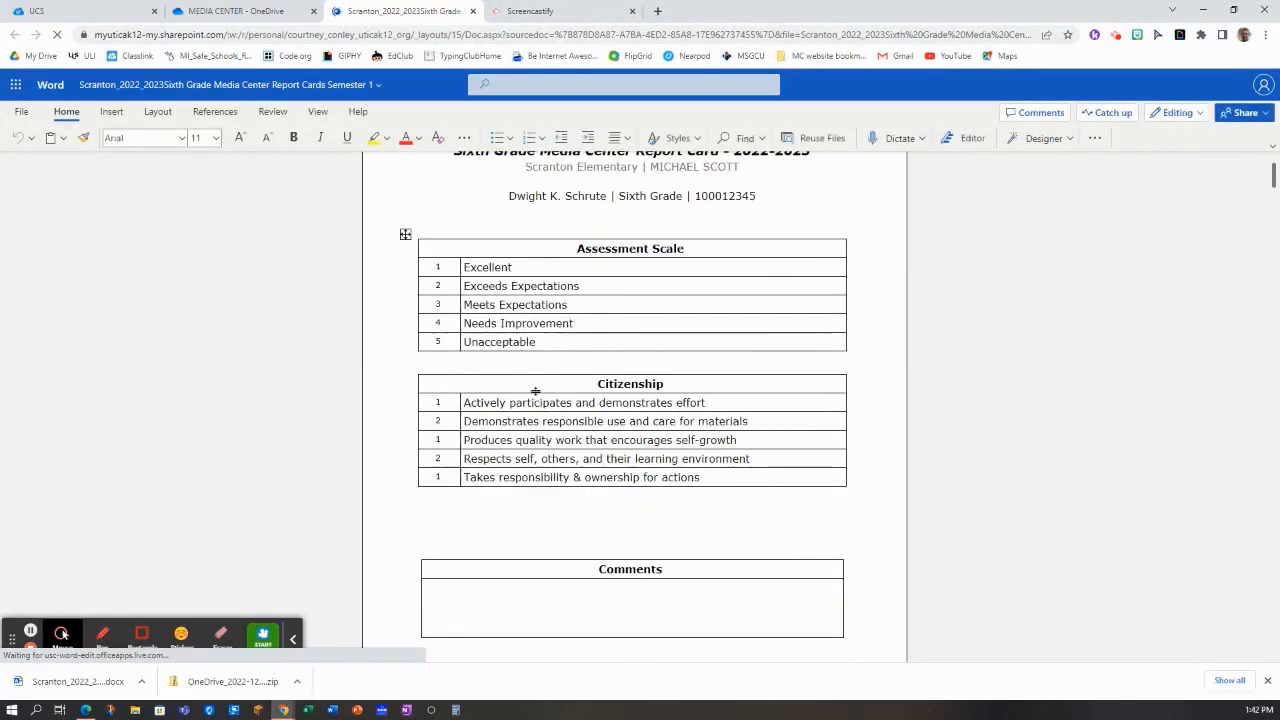
scroll(535, 392, down, 1)
scroll(537, 390, up, 3)
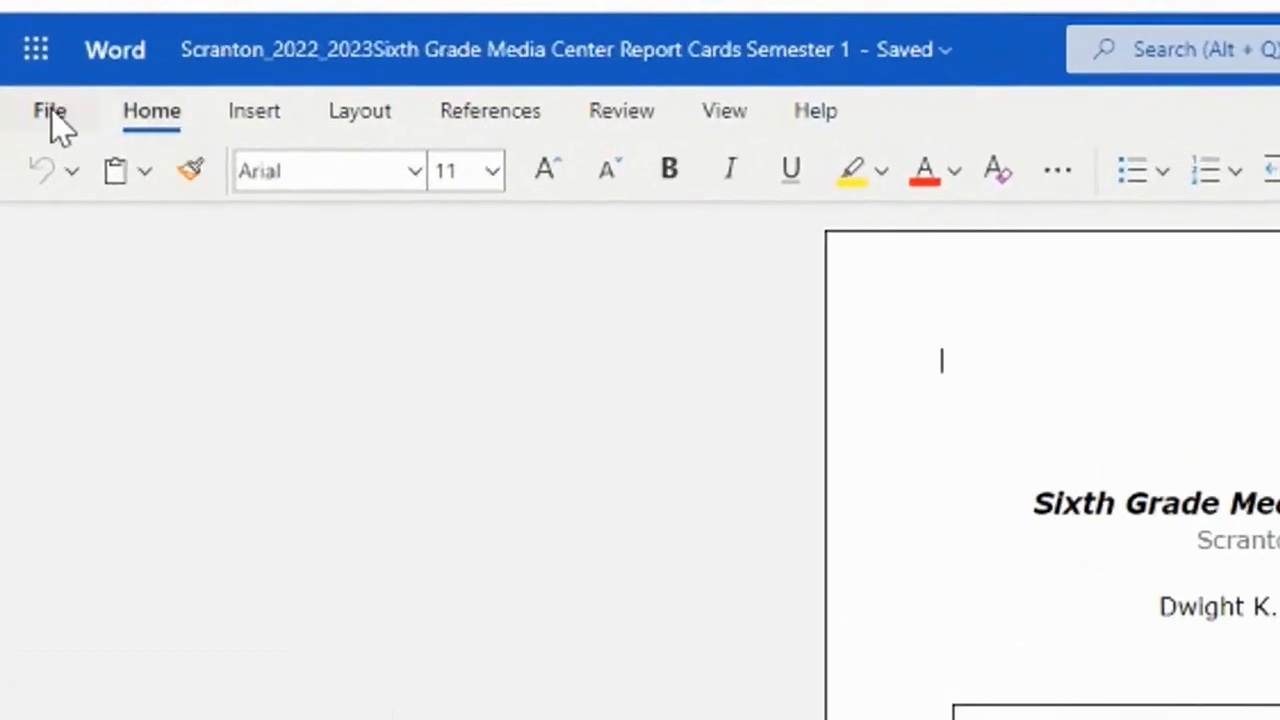
click(50, 112)
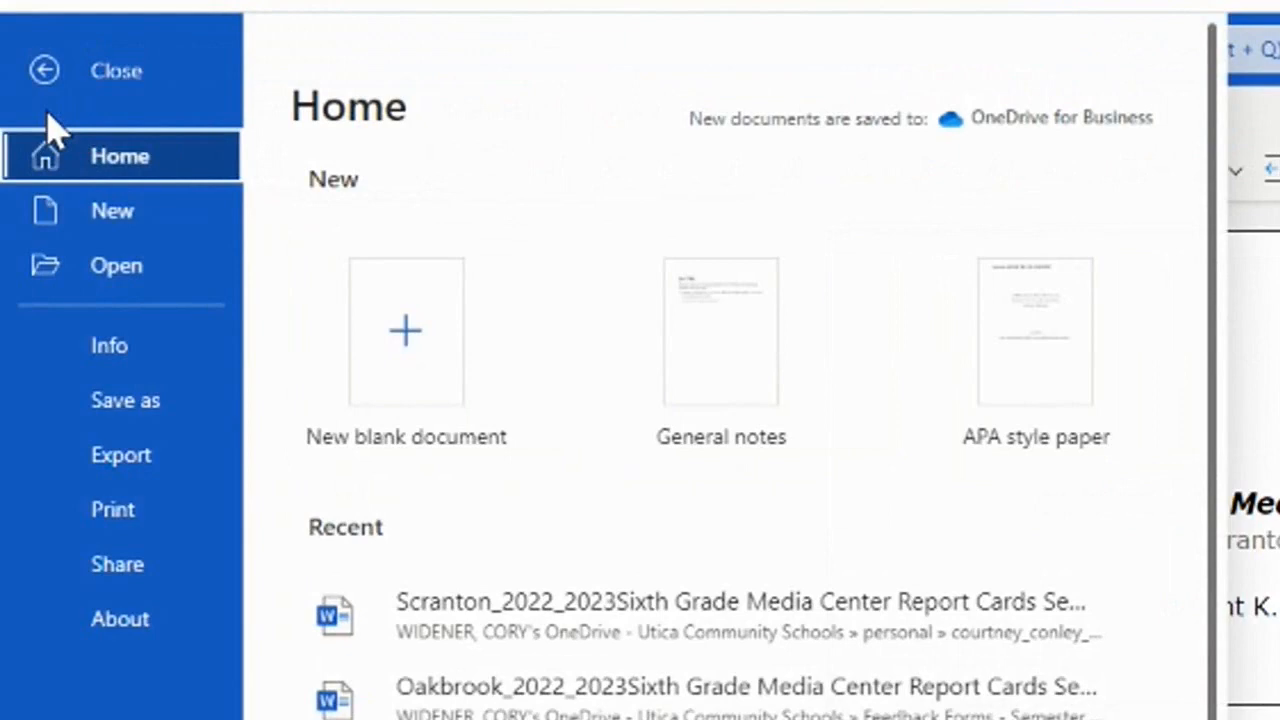
click(133, 515)
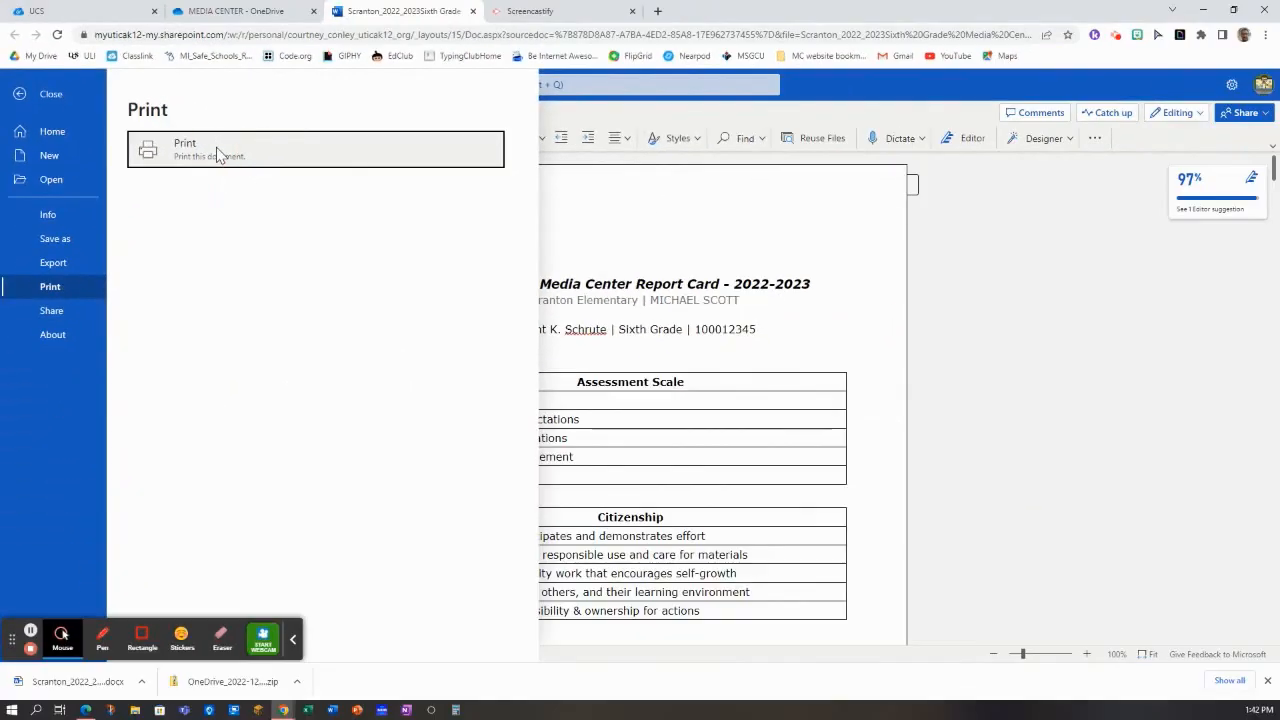
click(218, 152)
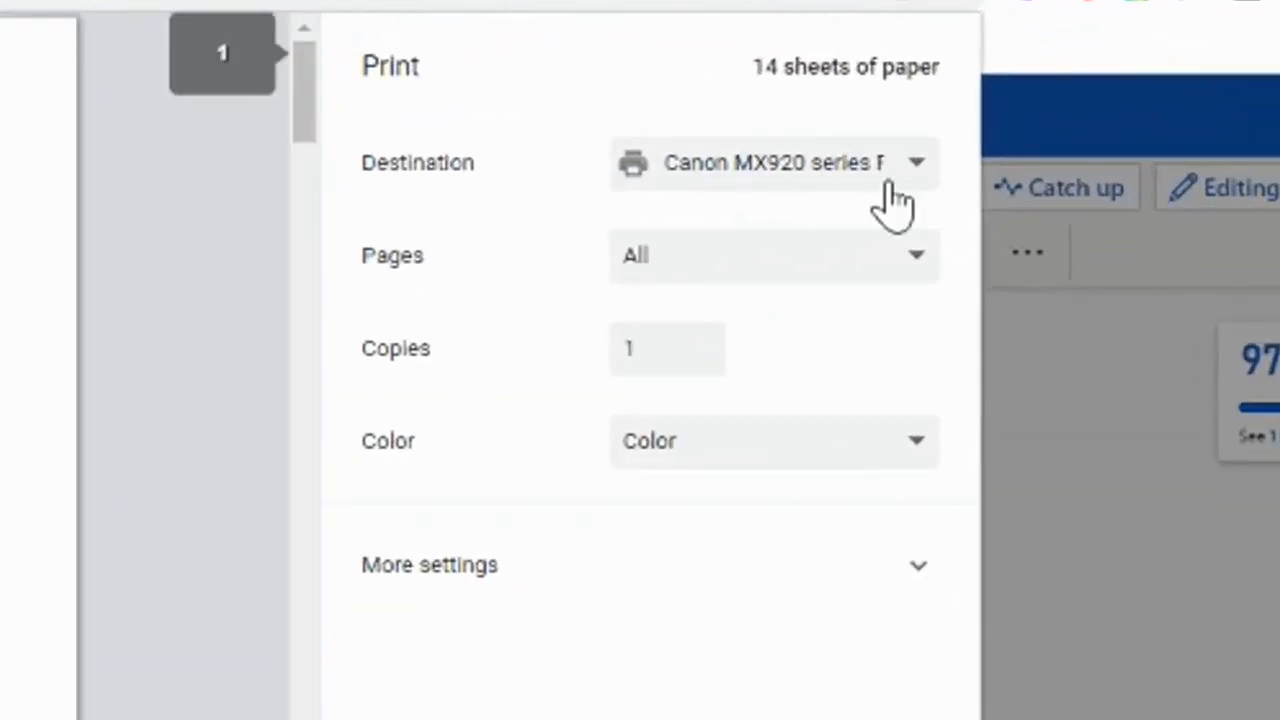
click(914, 166)
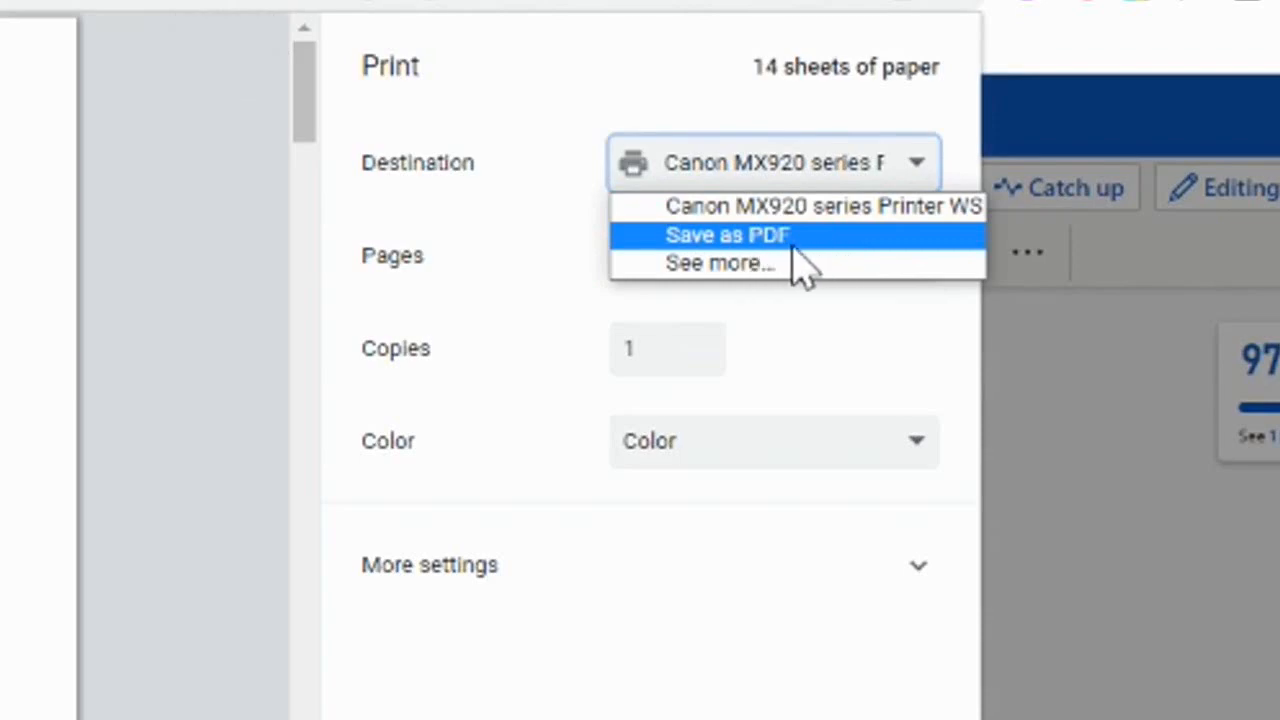
click(728, 237)
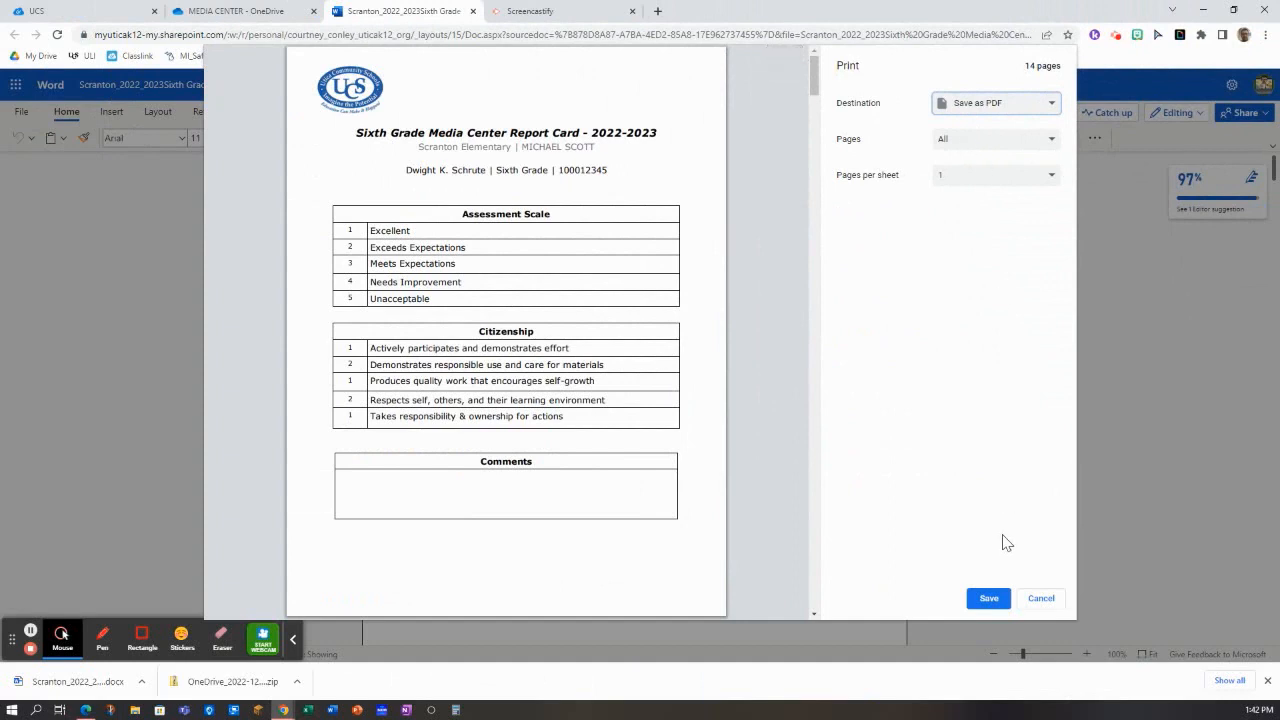
Save the PDF in the Downloads folder as Scranton22-23MediaCenter1stSemester.pdf and dismiss the print message
click(988, 599)
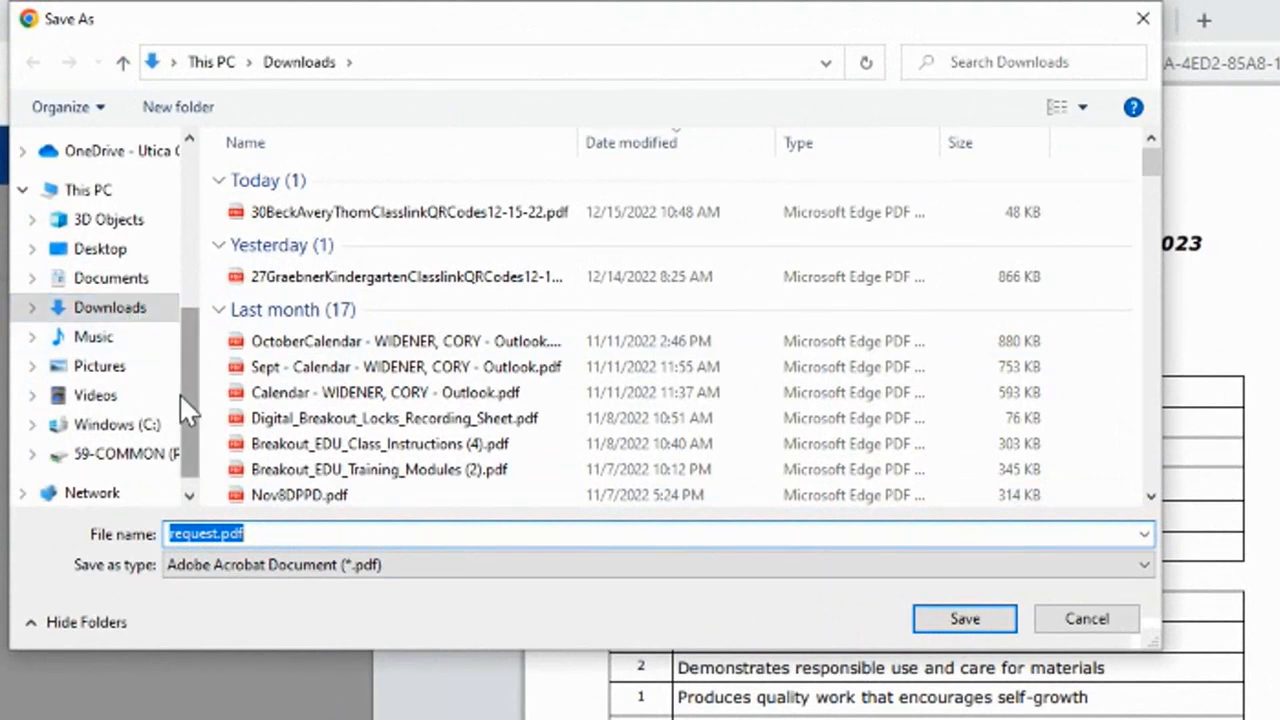
click(222, 535)
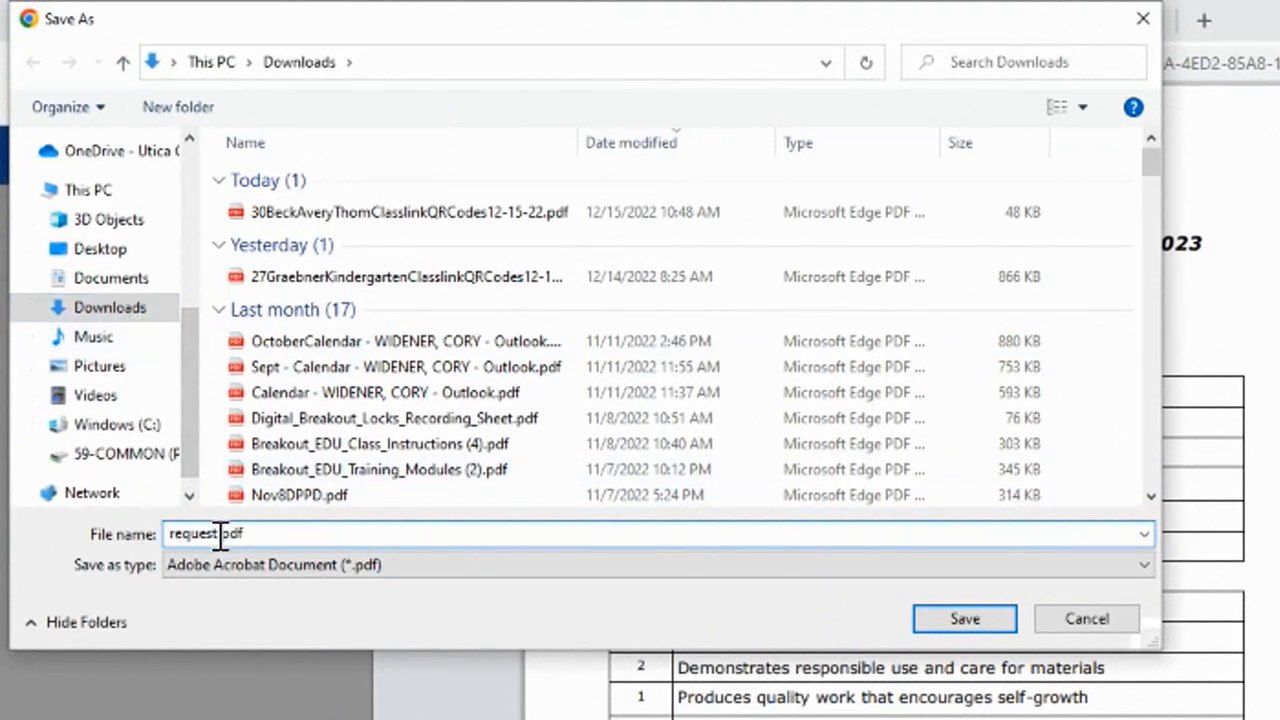
double_click(177, 534)
key(BackSpace)
text(Scranton22-23Media)
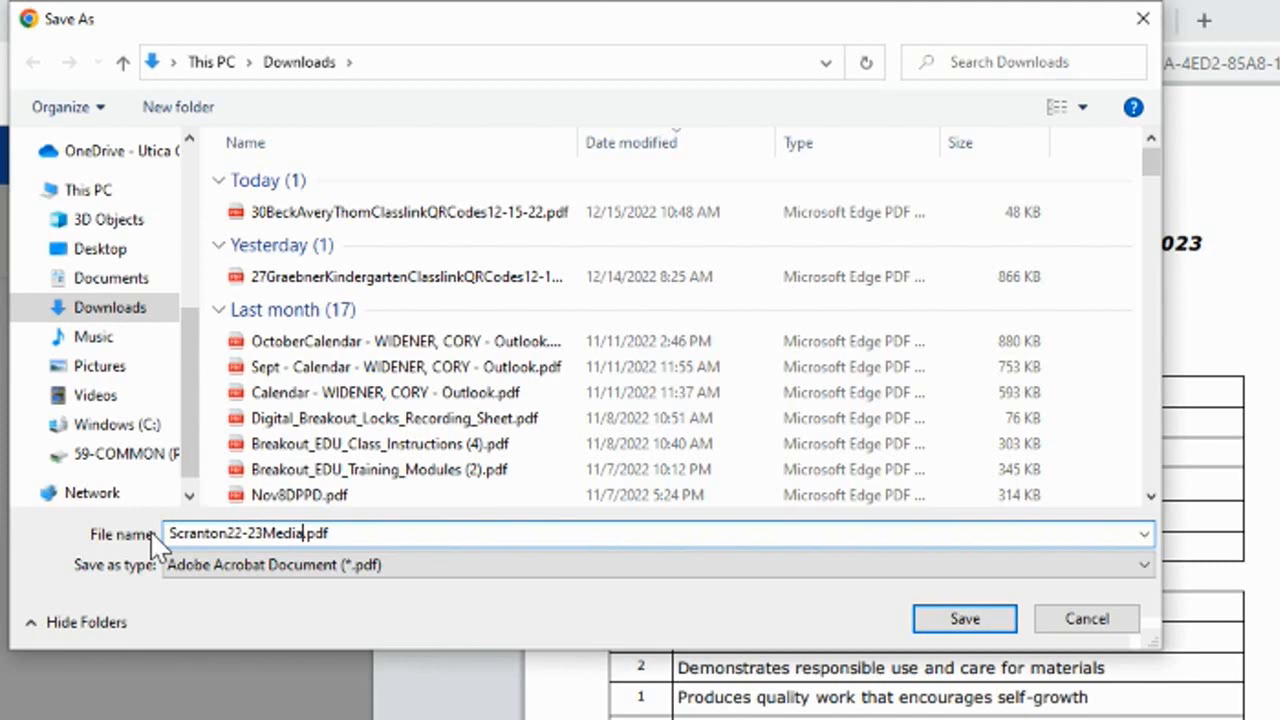
text(Center)
text(1st)
text(Sems)
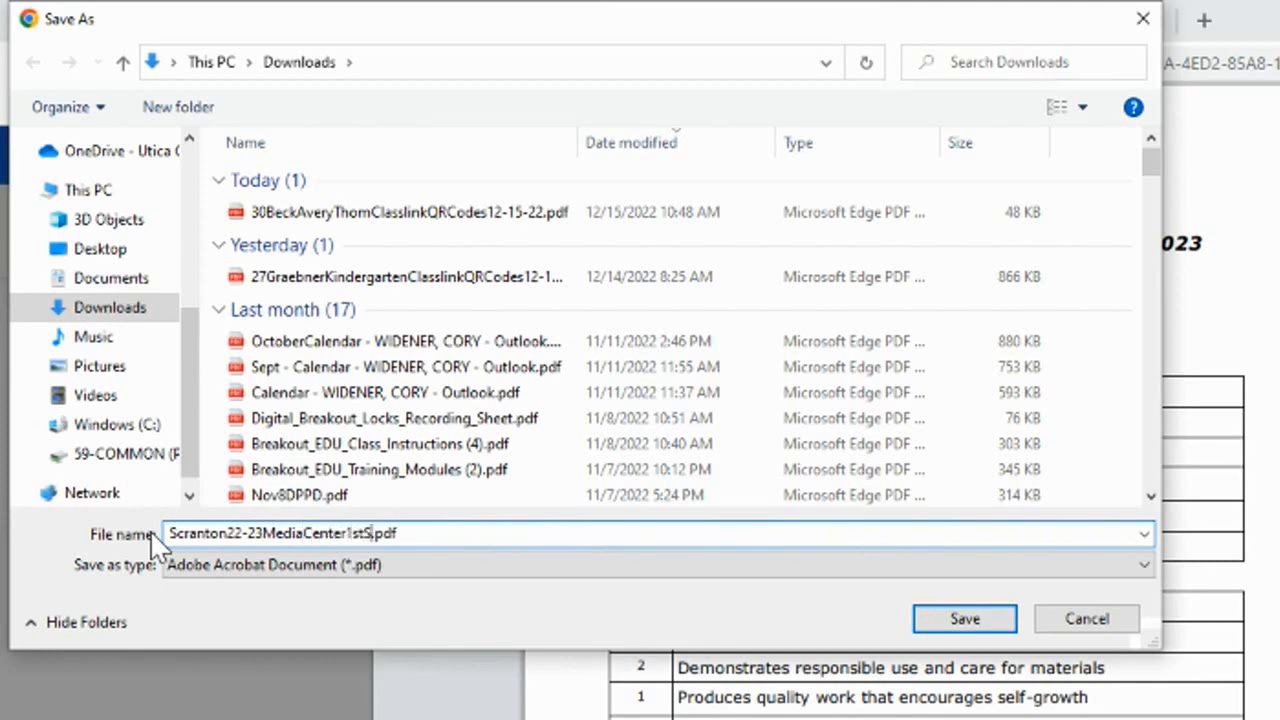
key(BackSpace)
text(ester)
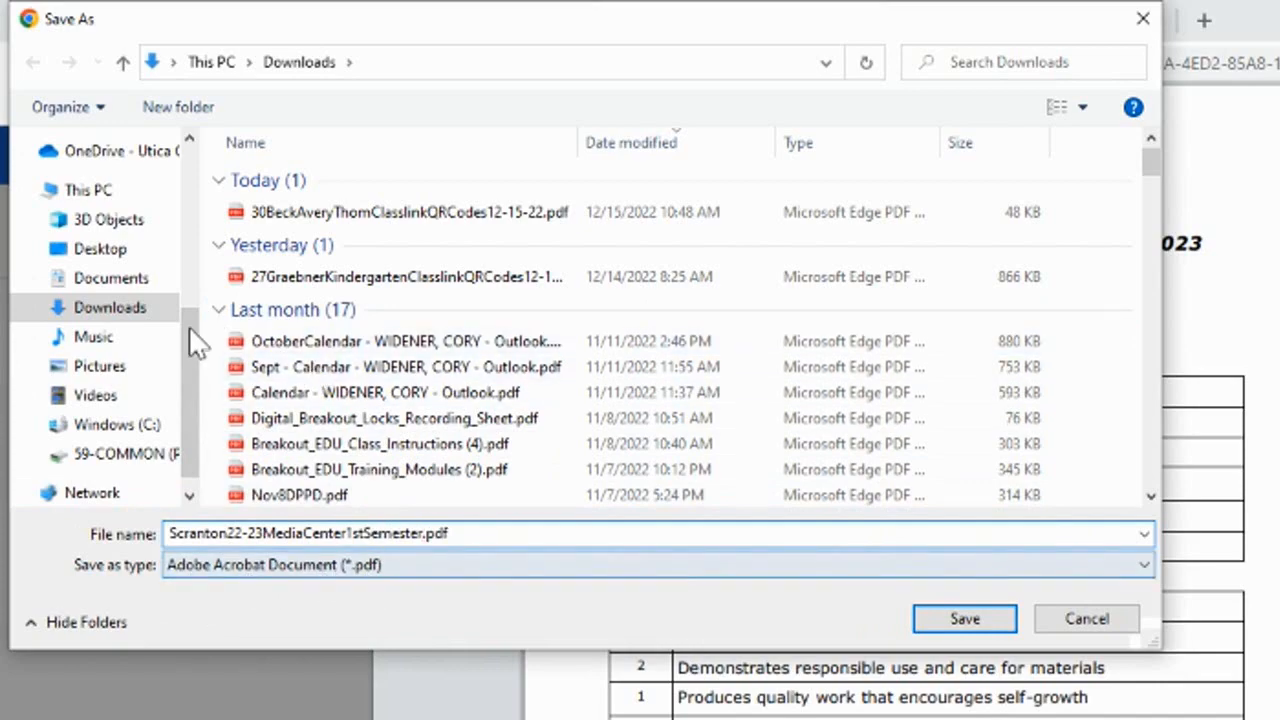
click(966, 619)
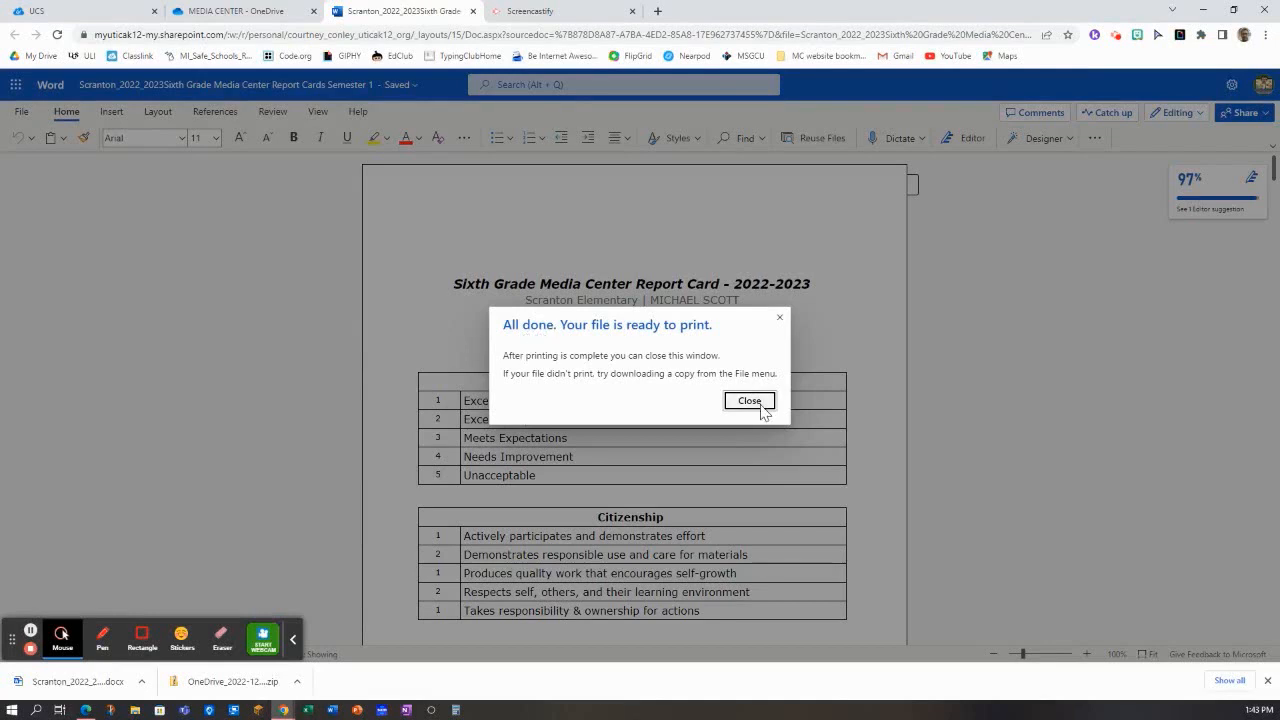
click(750, 401)
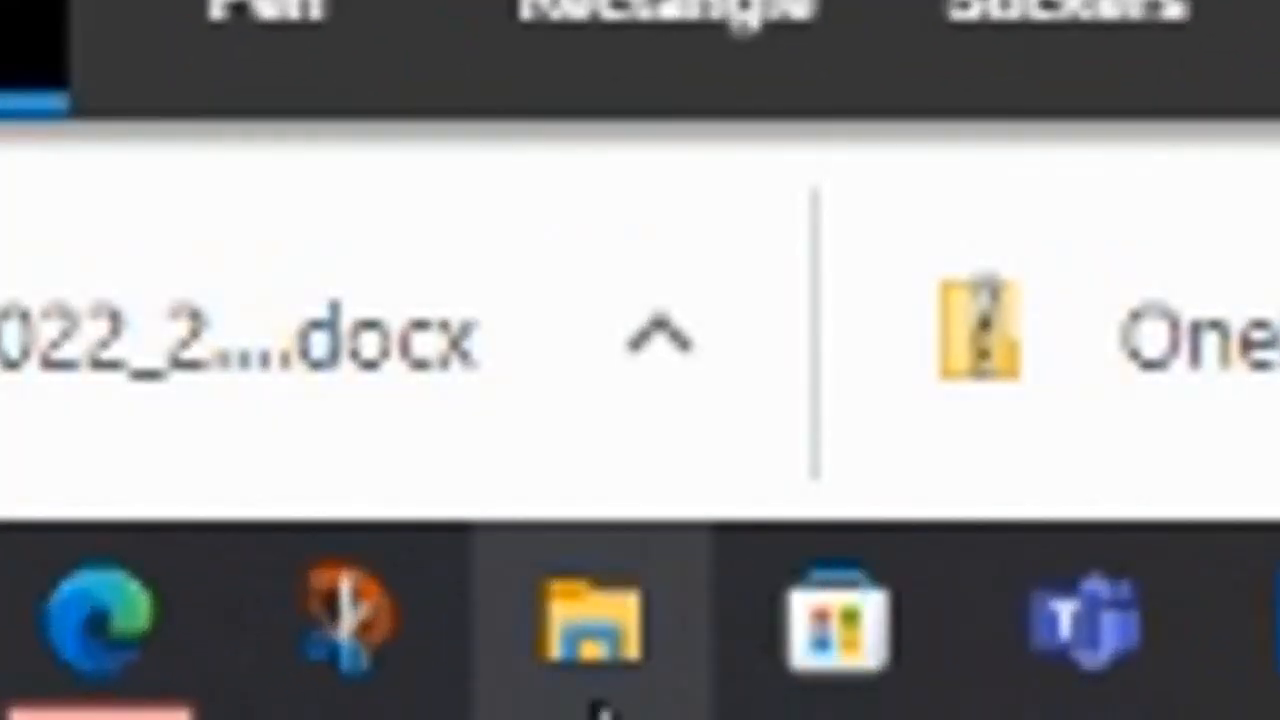
Open the Downloads folder in File Explorer and shift its window aside
click(598, 618)
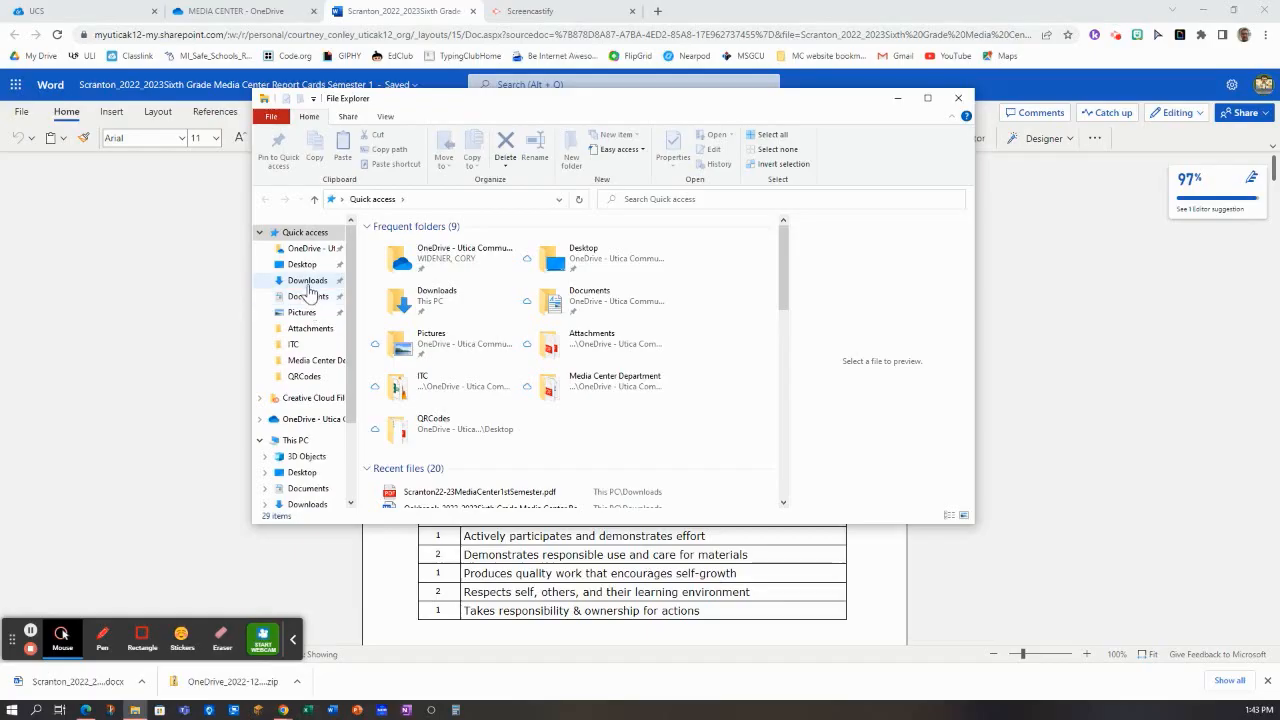
click(308, 282)
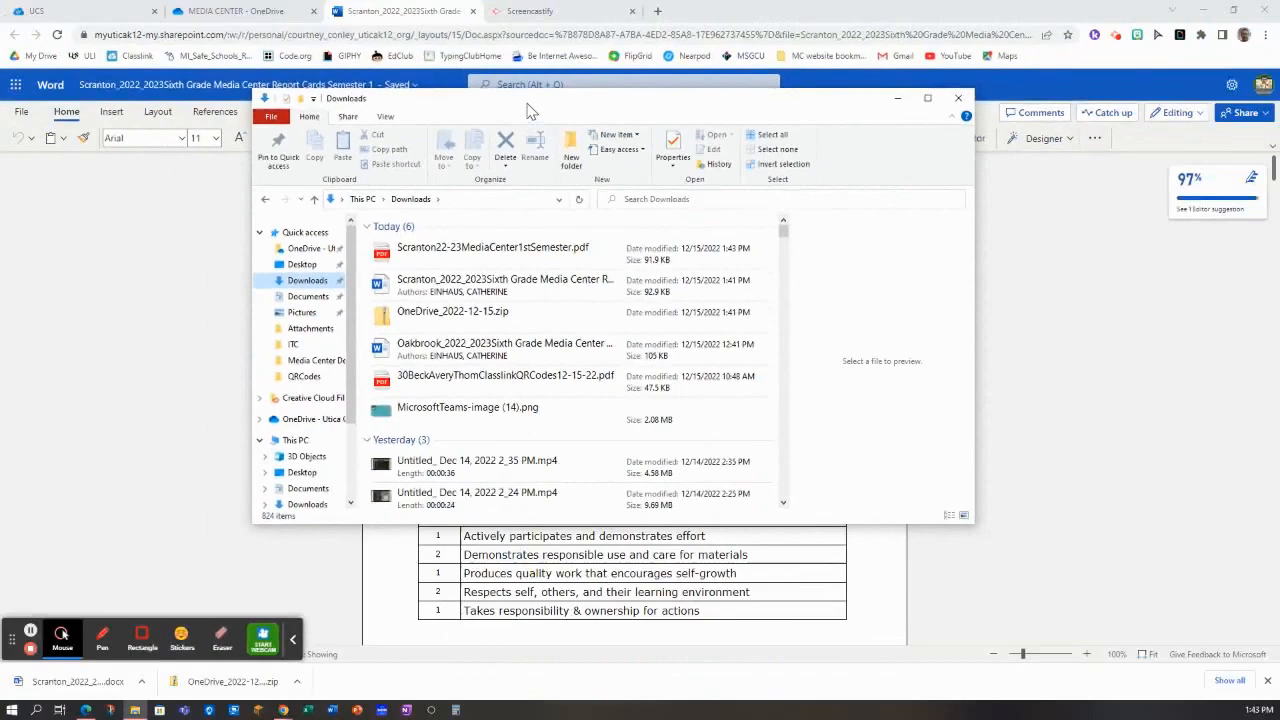
drag(523, 109, 710, 124)
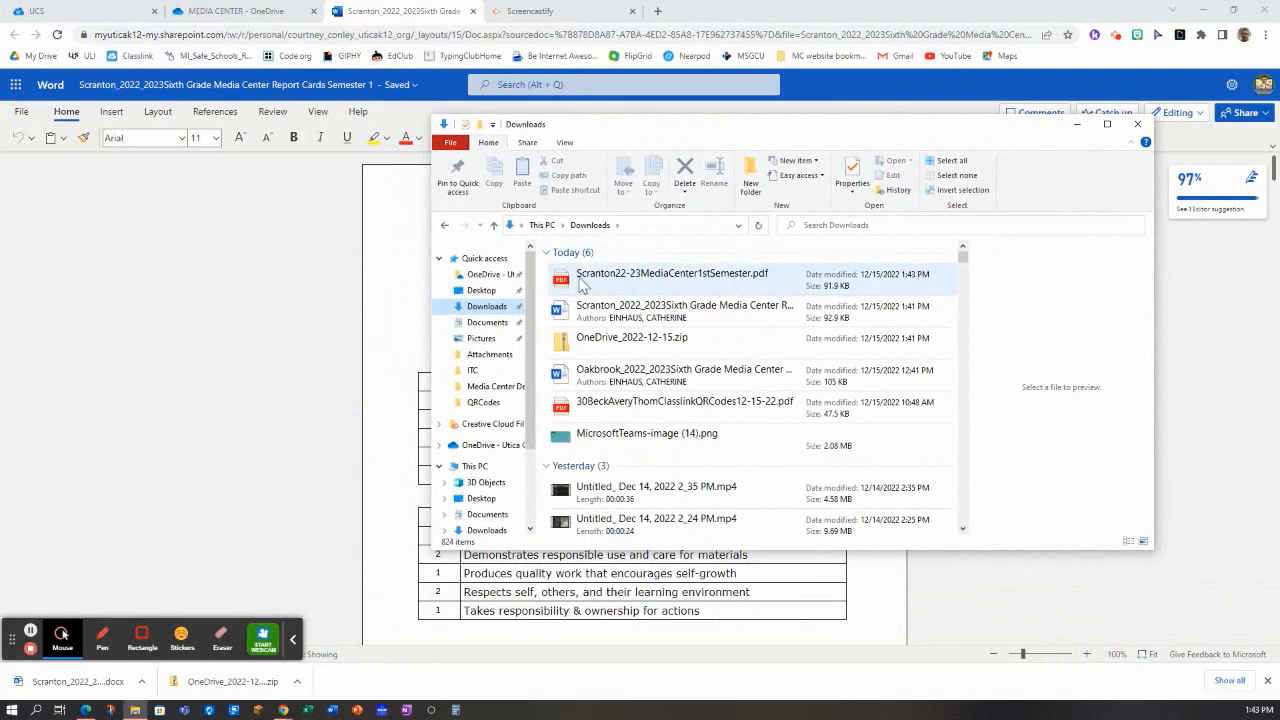
Bring up the OneDrive MEDIA CENTER folder and arrange the browser window beside the Downloads window
click(238, 12)
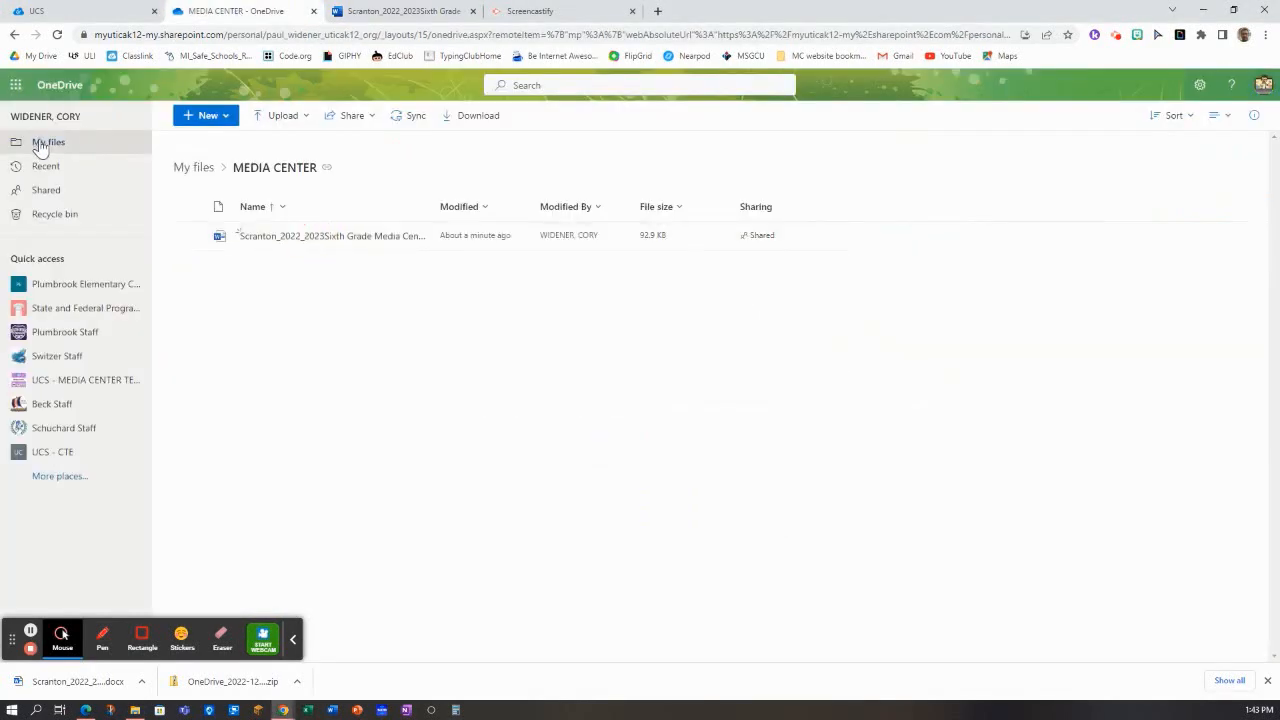
drag(871, 14, 507, 30)
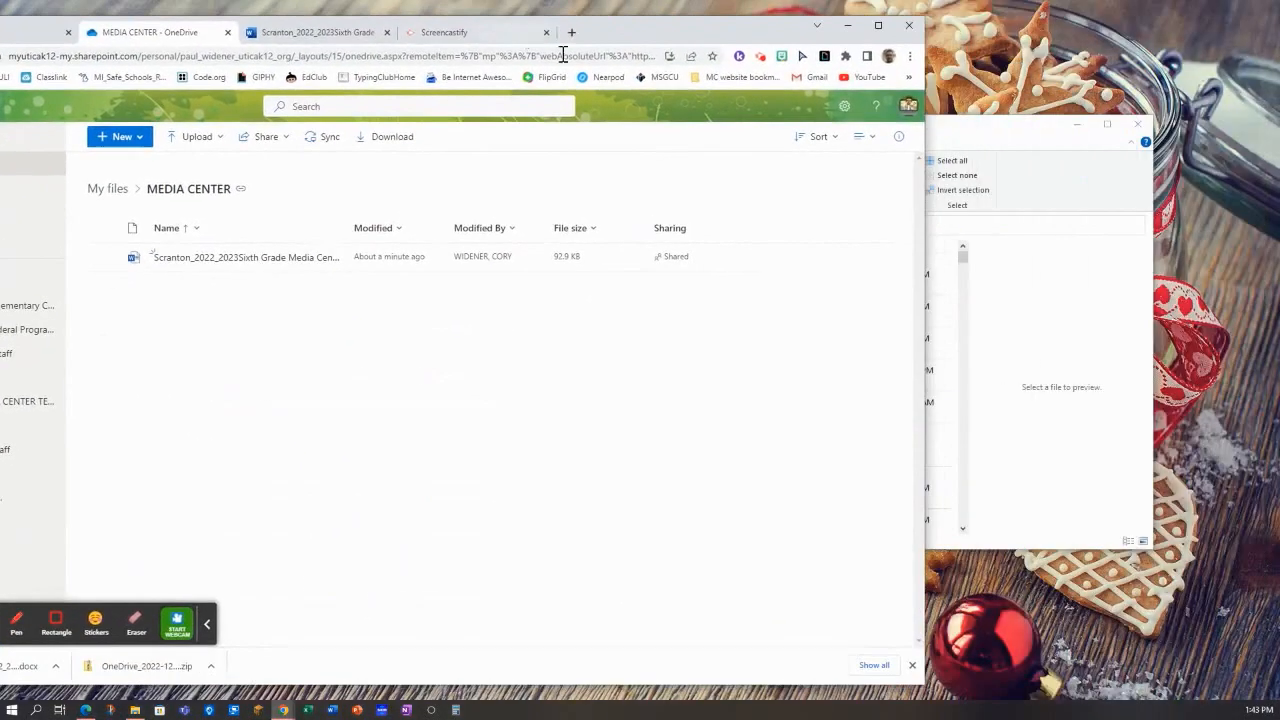
drag(960, 128, 1270, 70)
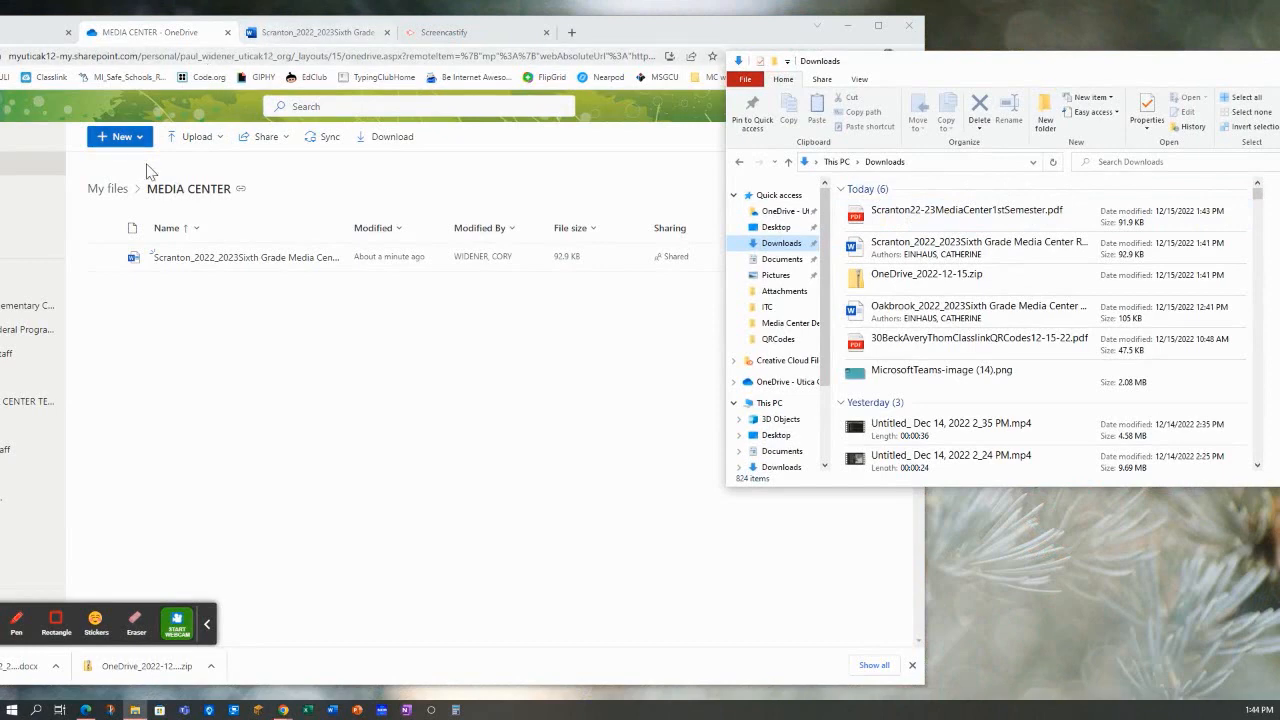
Upload Scranton22-23MediaCenter1stSemester.pdf from the Downloads folder to My files in OneDrive
click(118, 196)
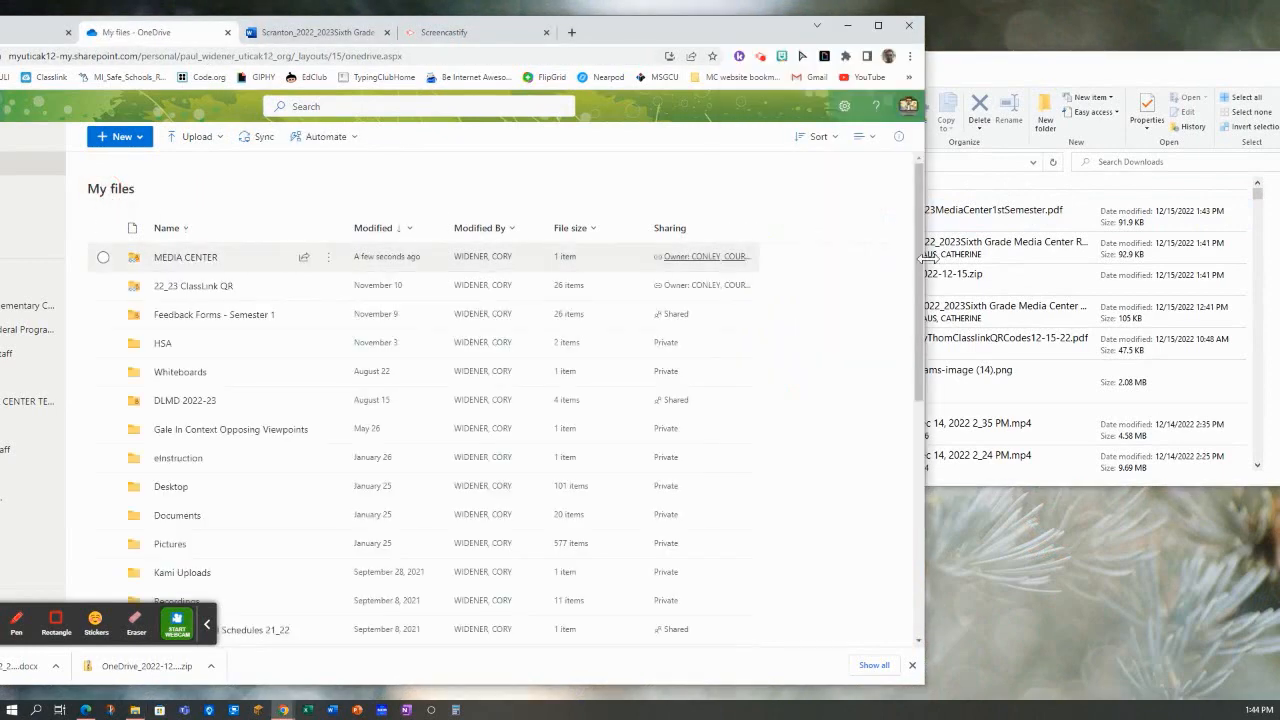
drag(980, 228, 811, 294)
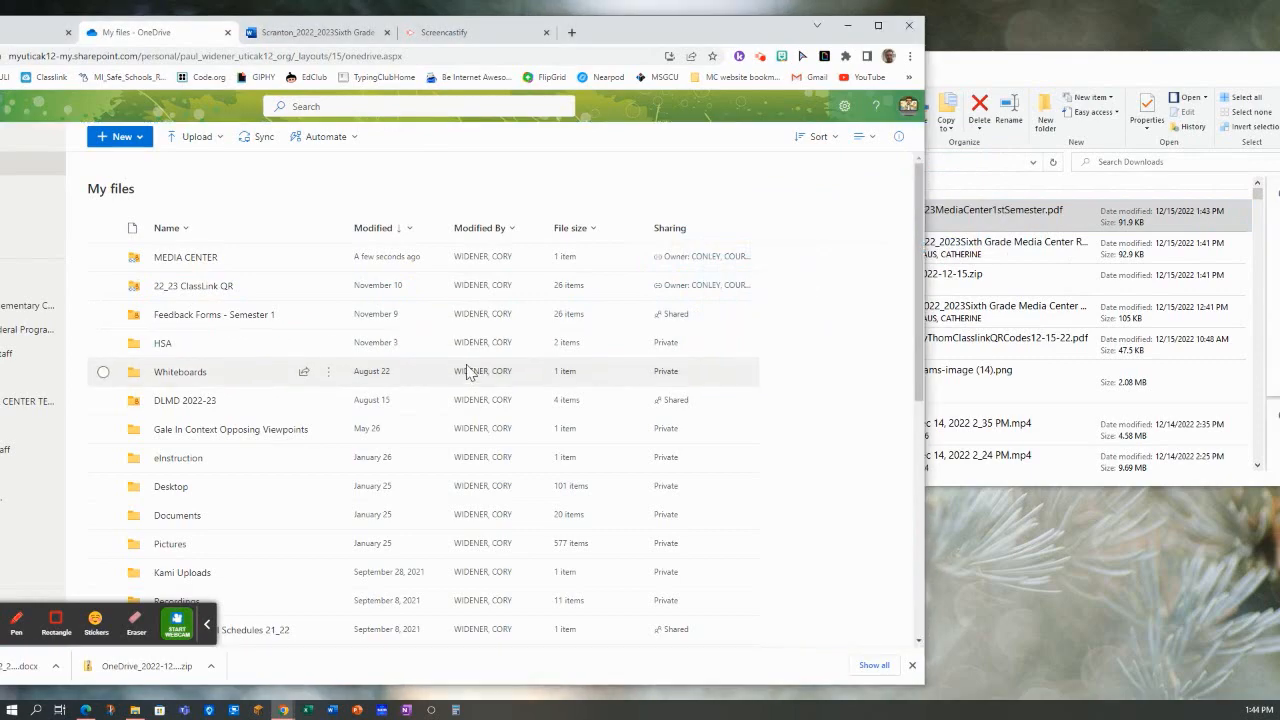
drag(657, 31, 877, 30)
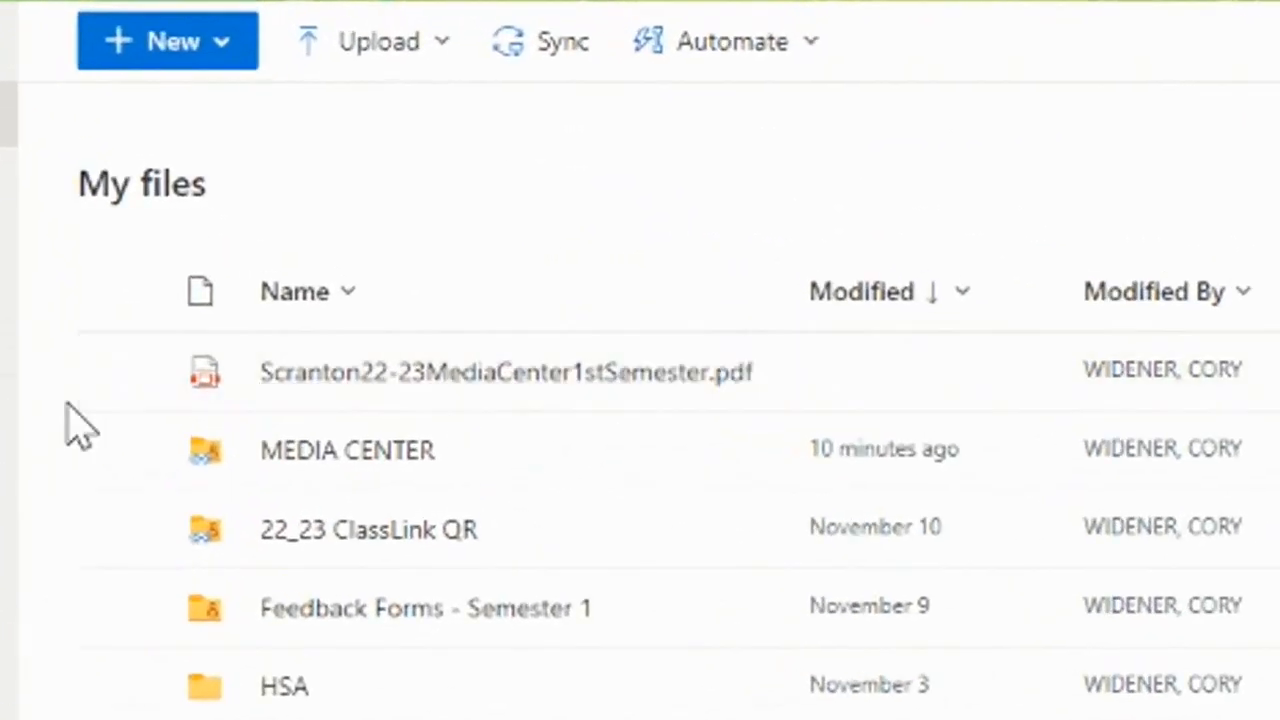
mouse_move(355, 392)
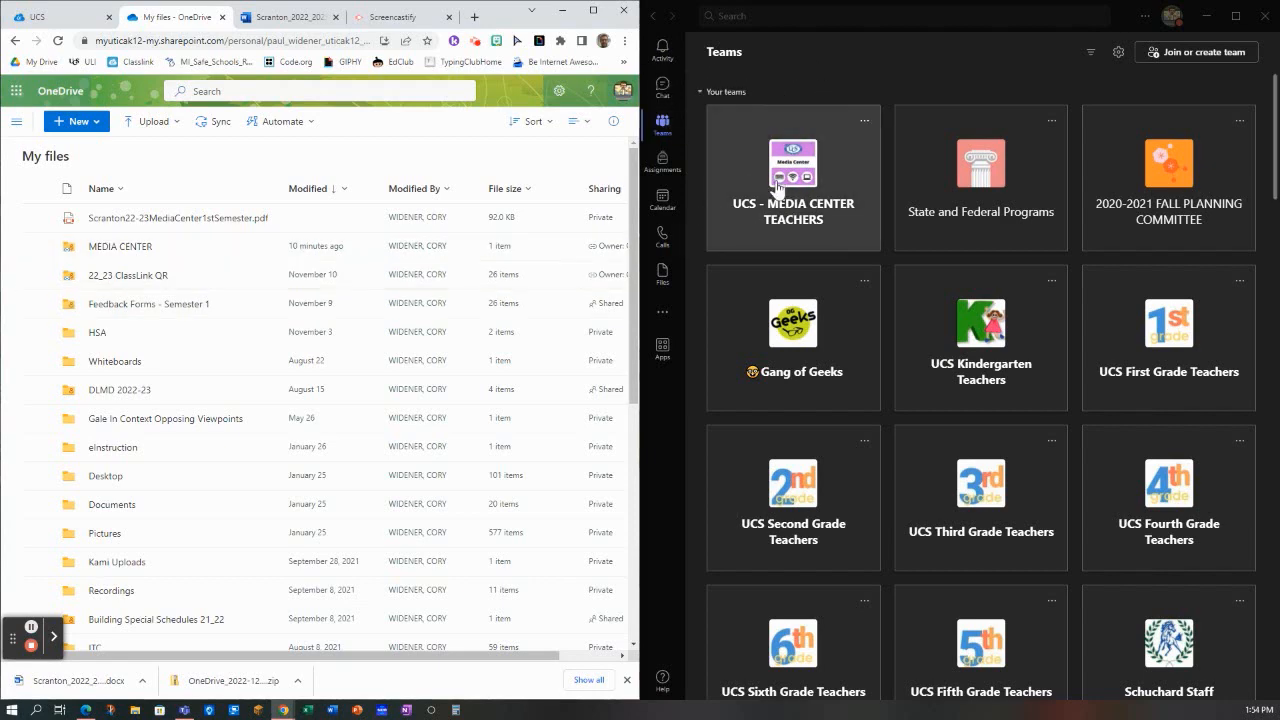
In Microsoft Teams, open the Oakbrook Elementary Commons team
scroll(858, 262, down, 8)
scroll(858, 262, down, 15)
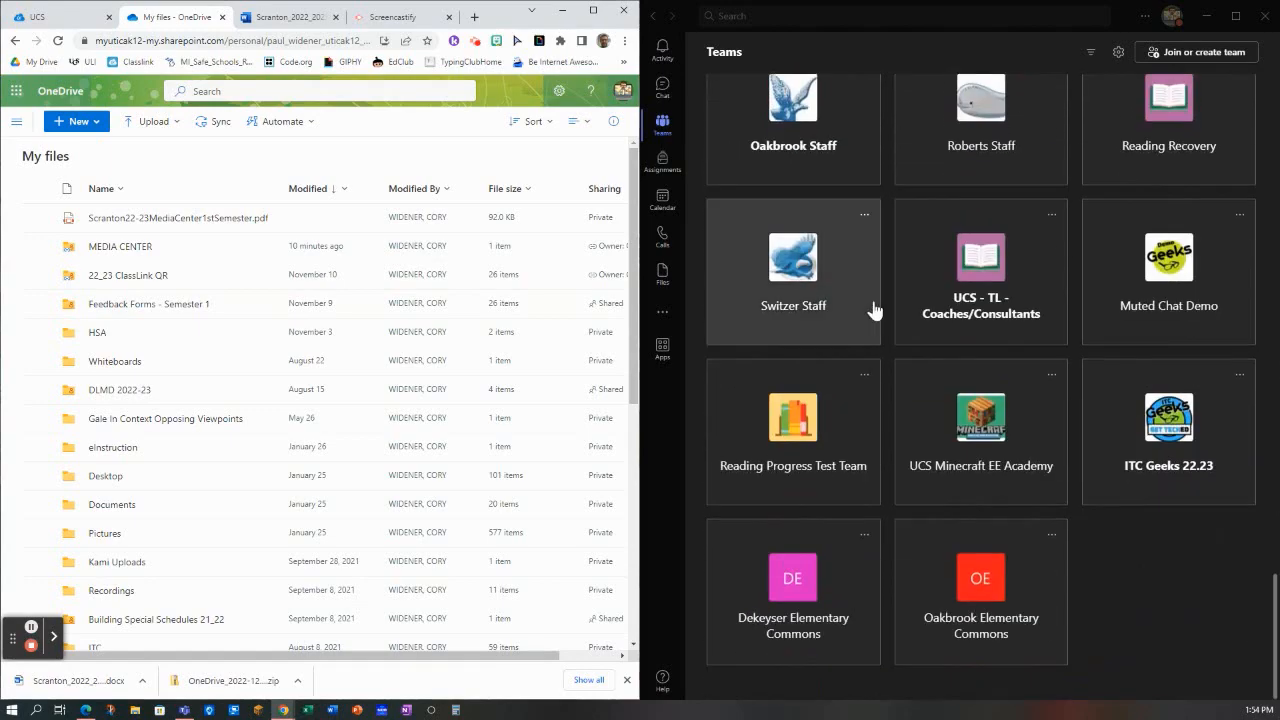
click(975, 571)
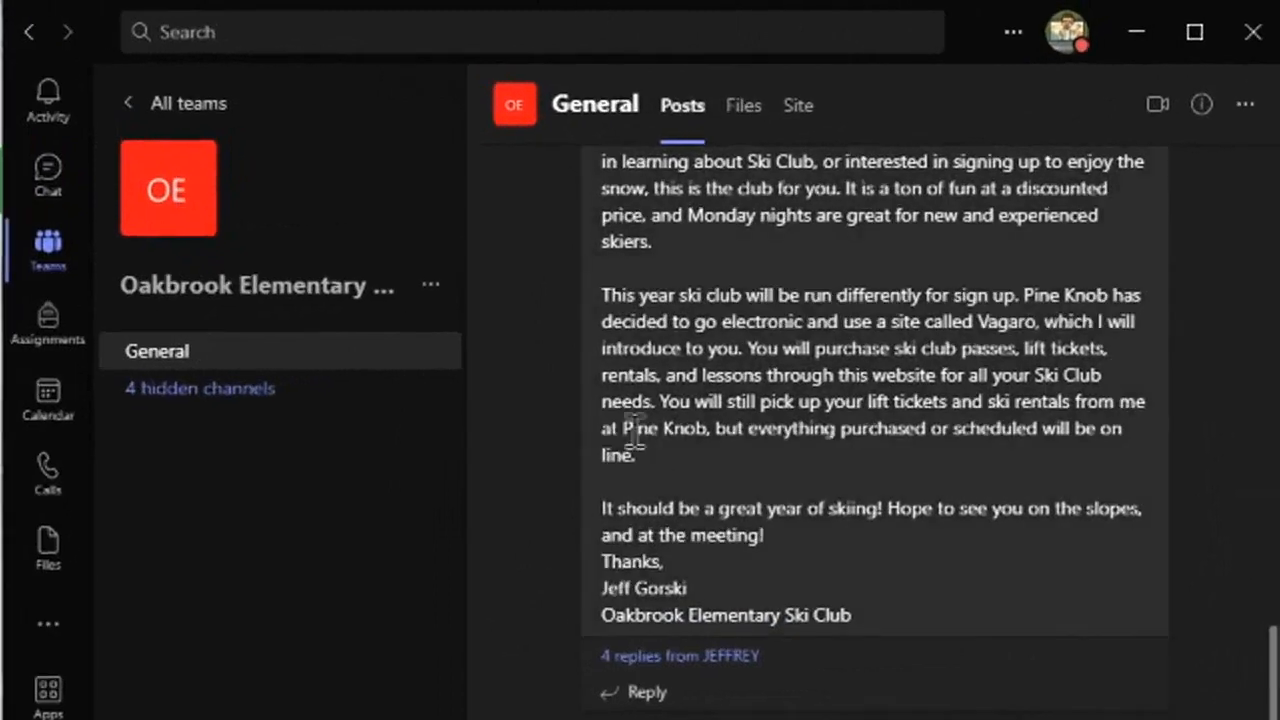
Open the ~Elementary Report Cards folder in the files of the team's hidden Teachers channel
click(218, 394)
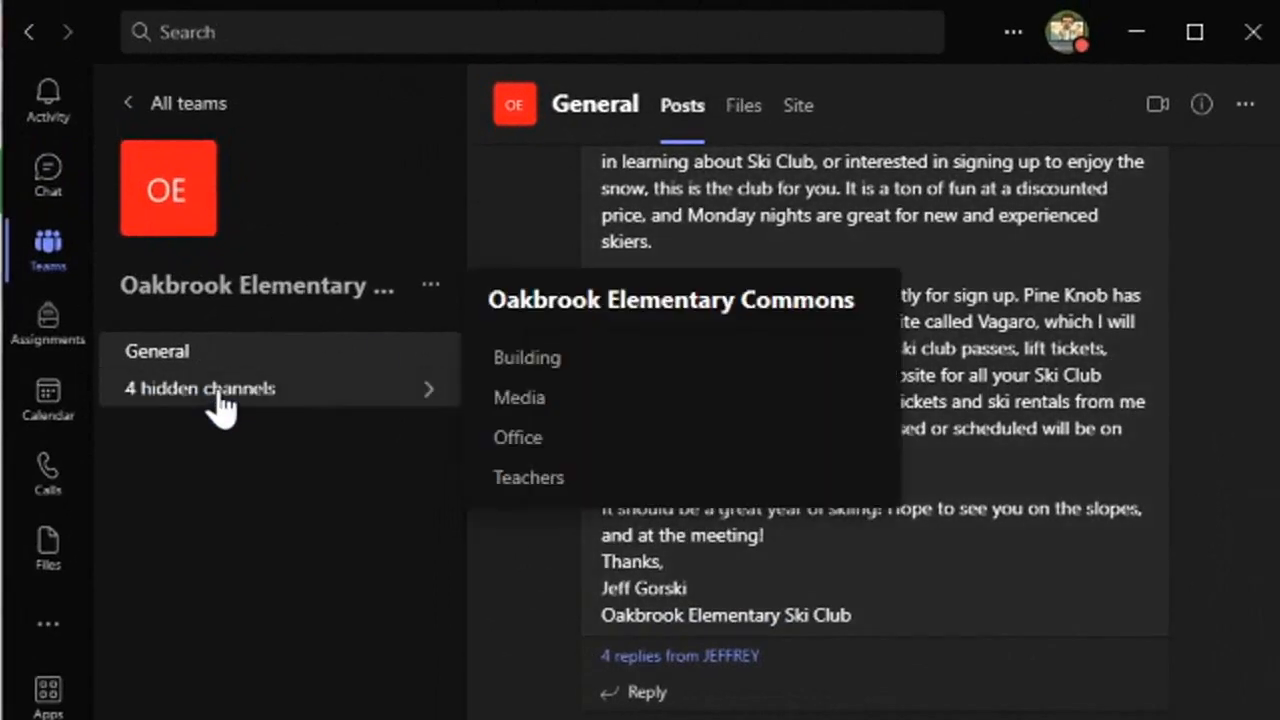
click(524, 478)
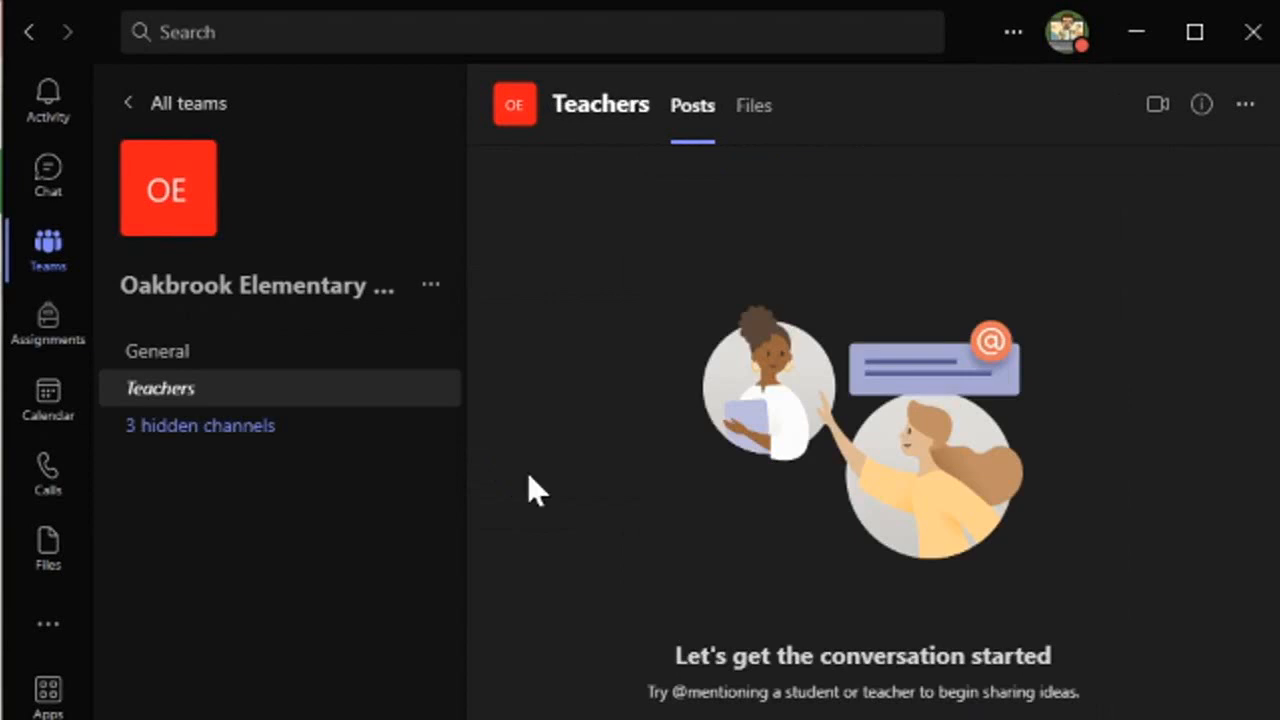
click(756, 108)
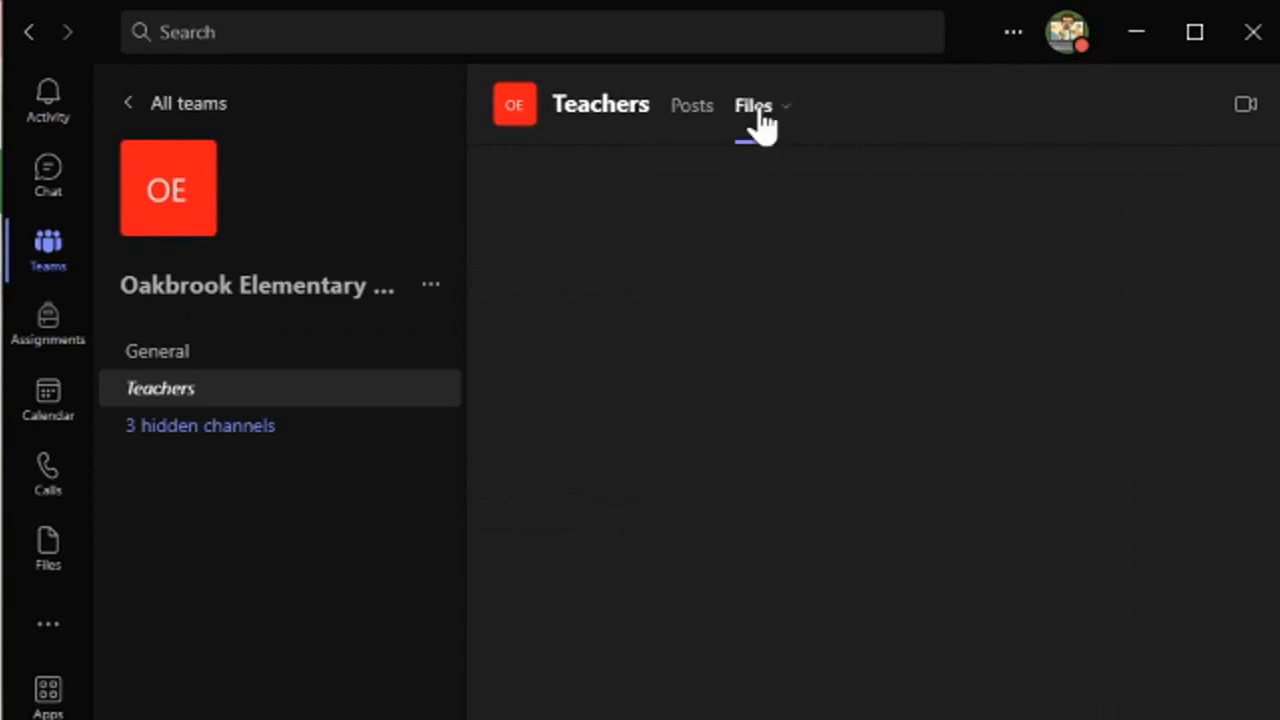
scroll(705, 560, up, 1)
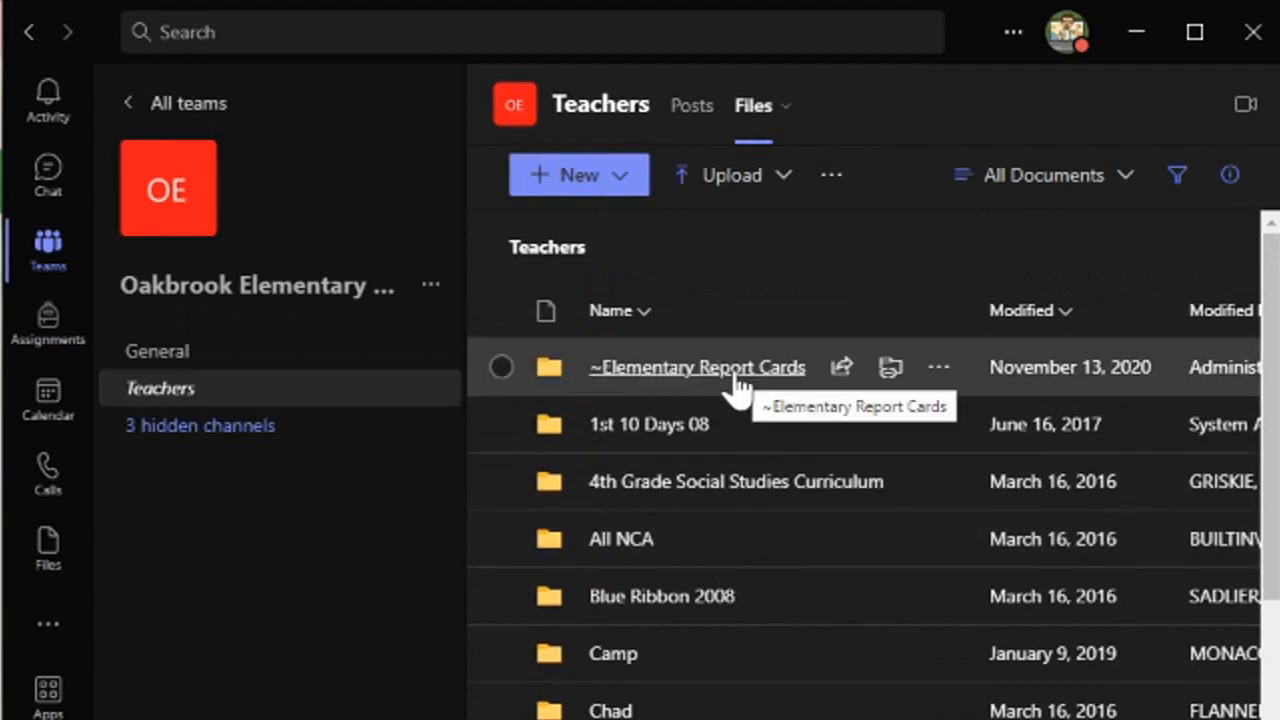
click(724, 380)
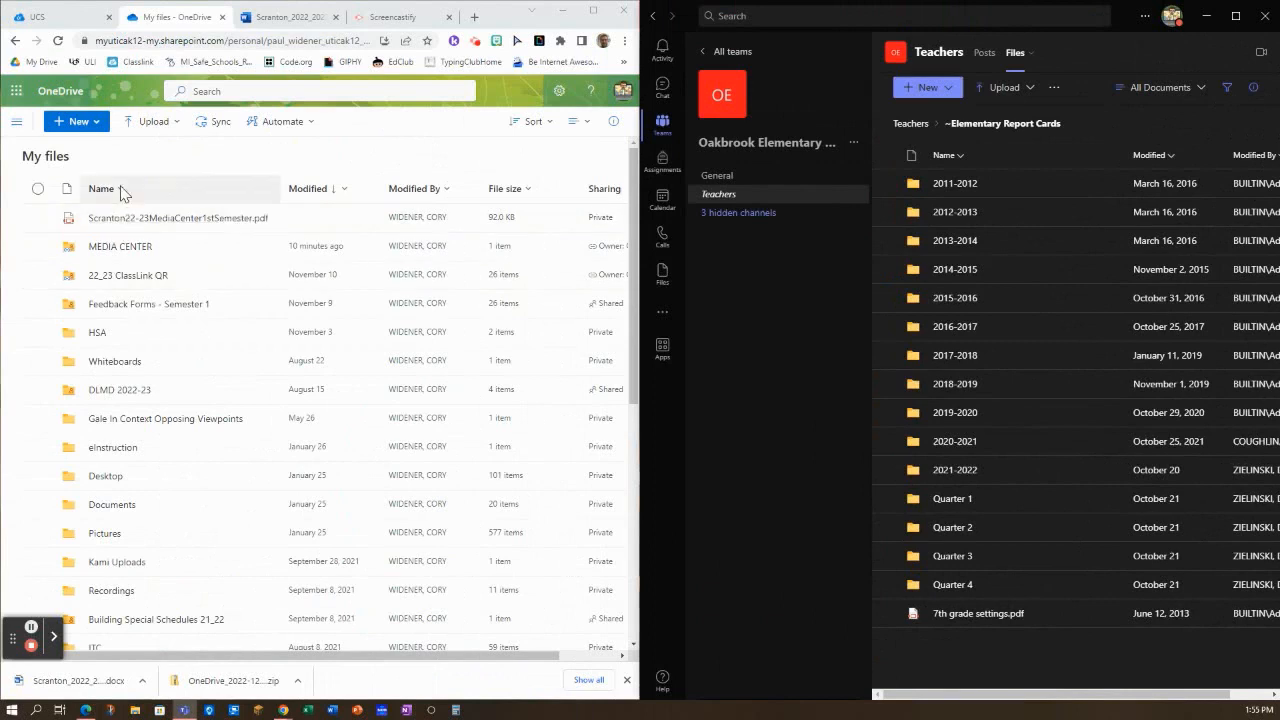
In OneDrive, copy Scranton22-23MediaCenter1stSemester.pdf to the Oakbrook Elementary Commons site under Teachers, ~Elementary Report Cards, Quarter 2
click(37, 219)
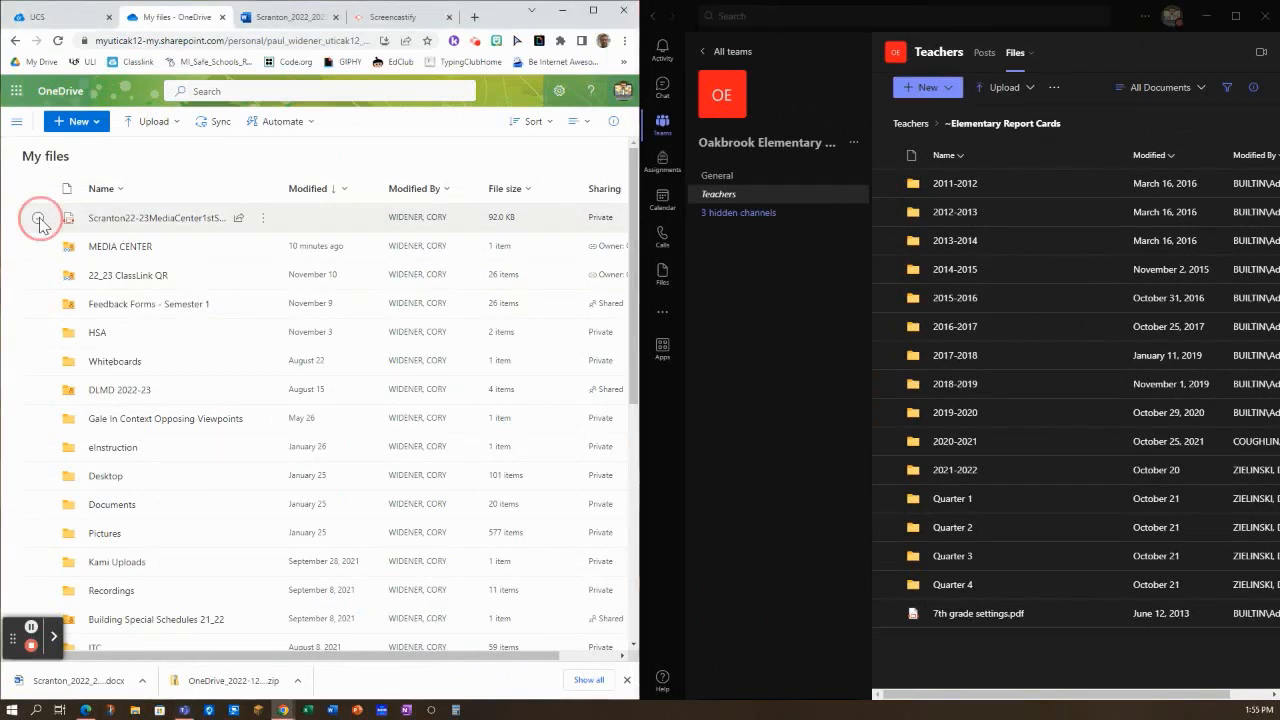
click(262, 219)
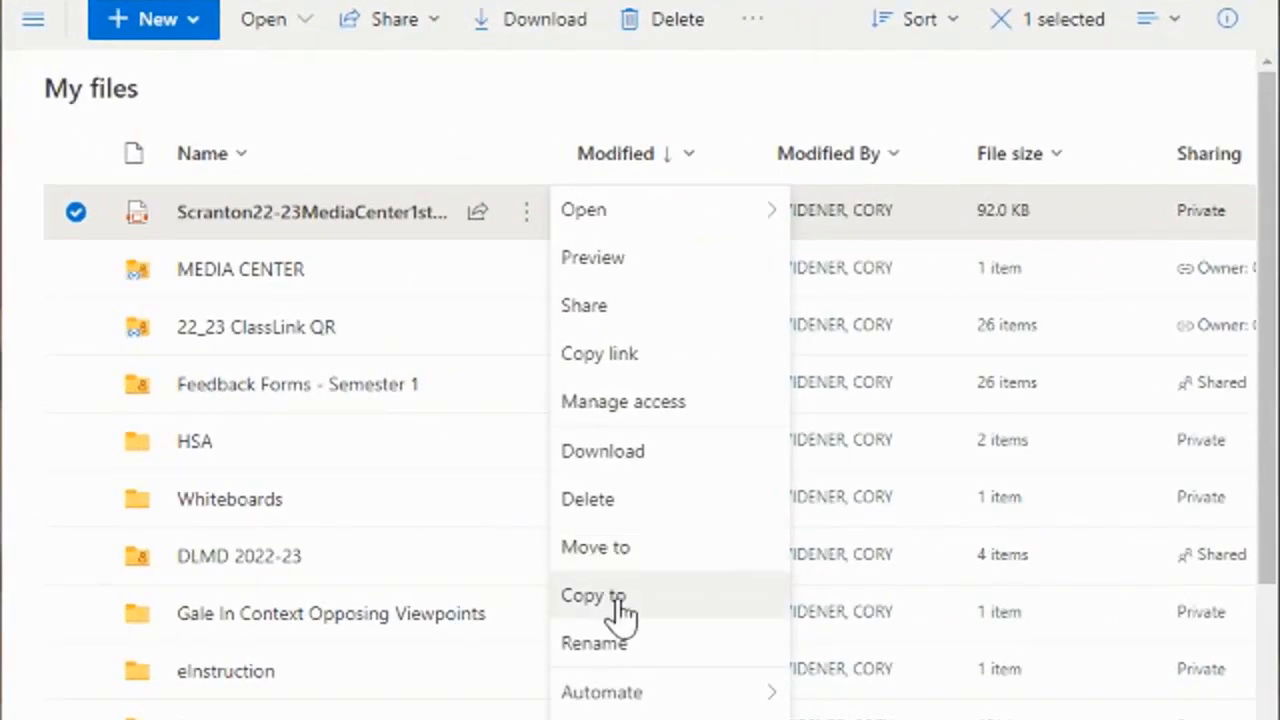
click(619, 600)
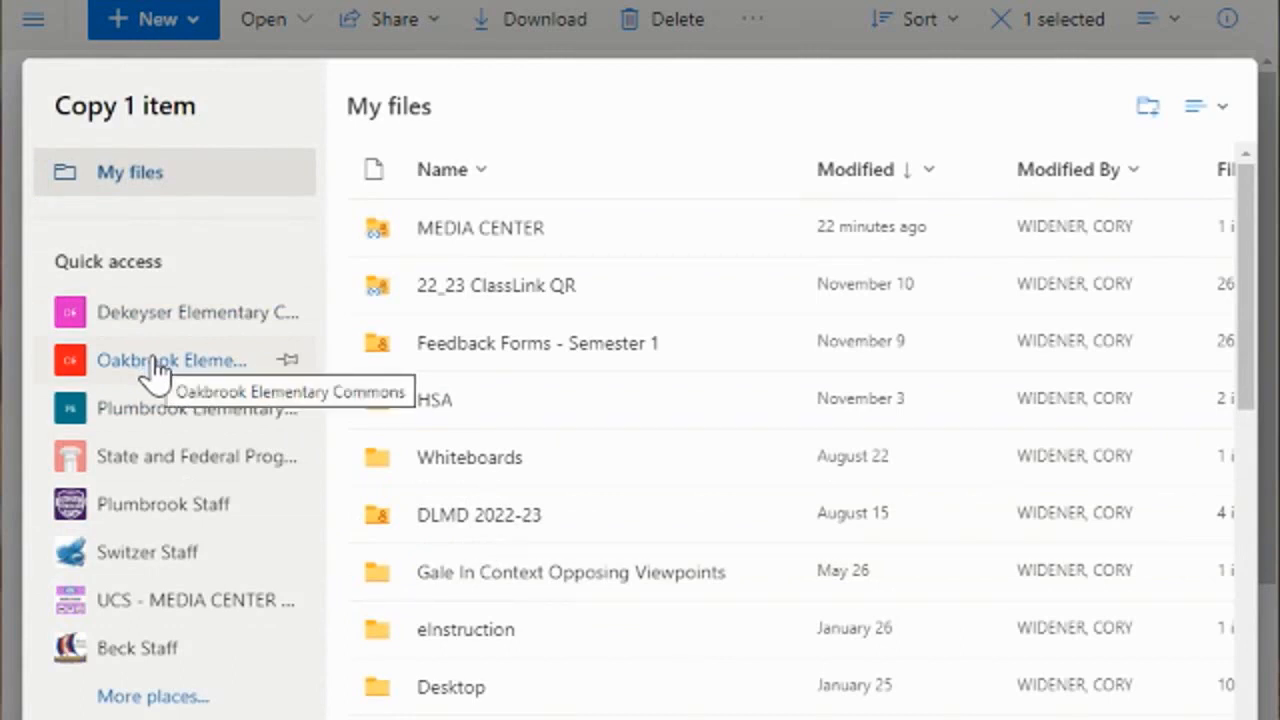
click(157, 366)
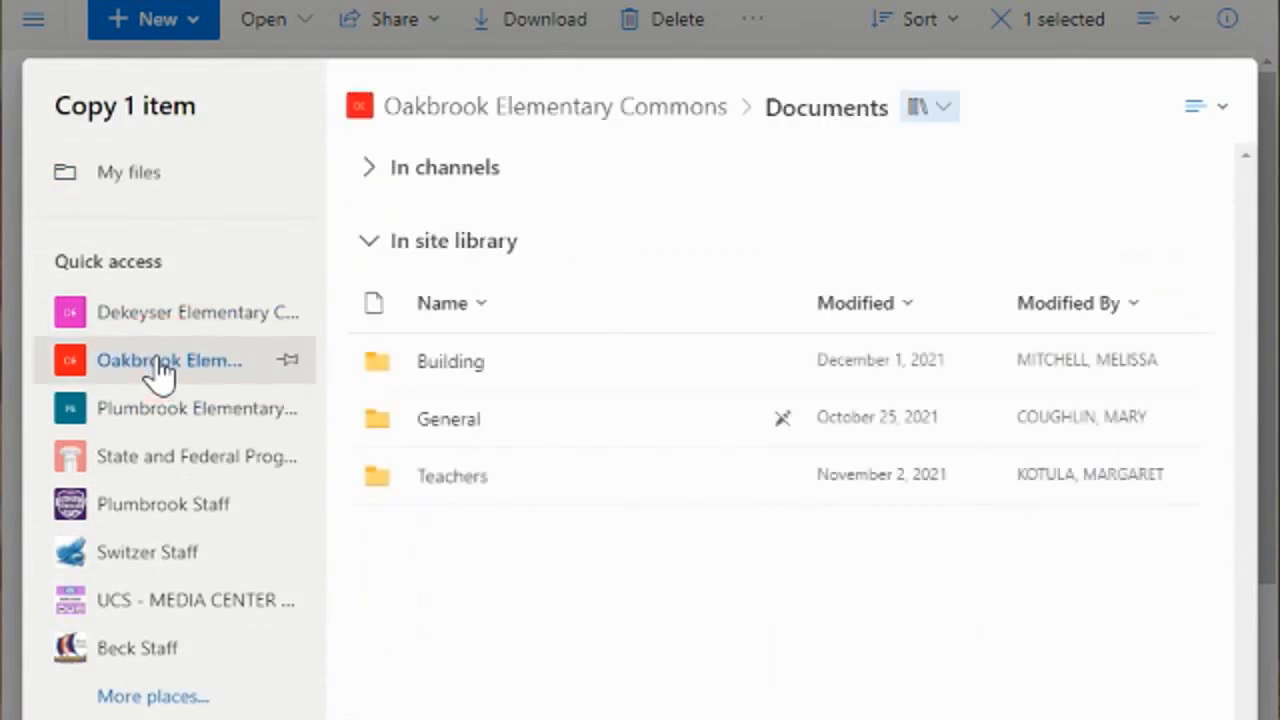
click(452, 482)
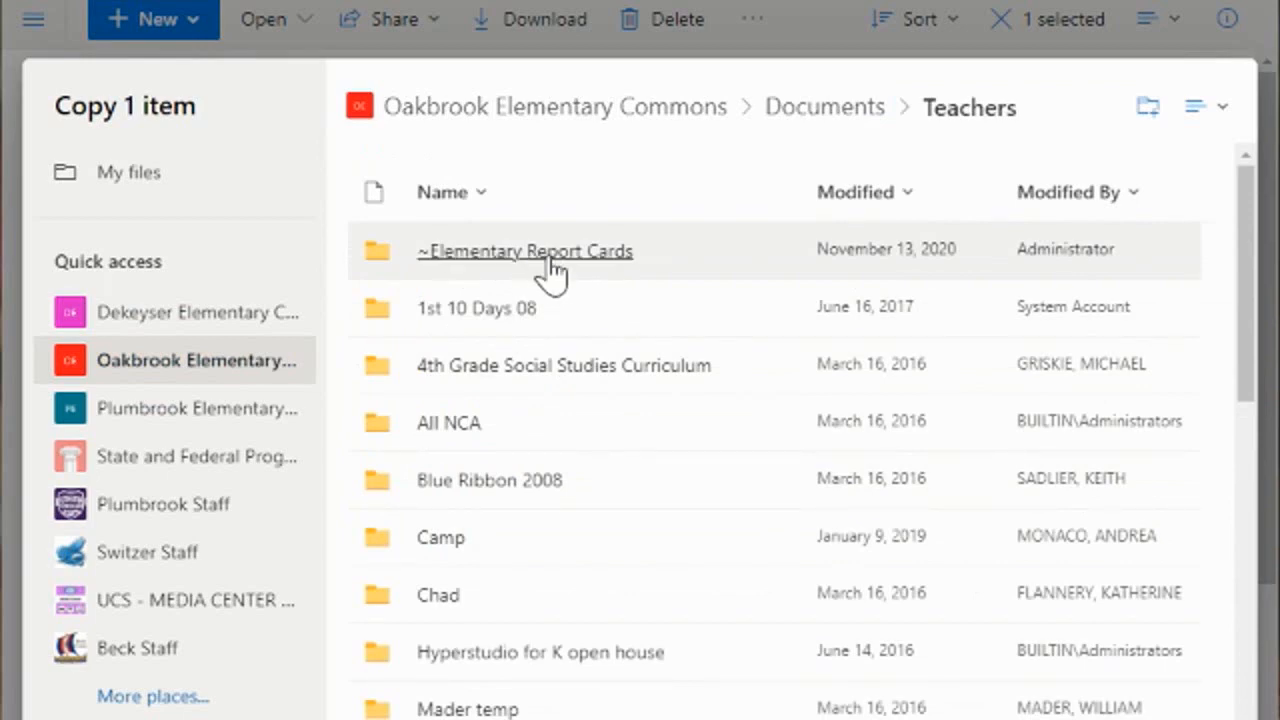
click(550, 260)
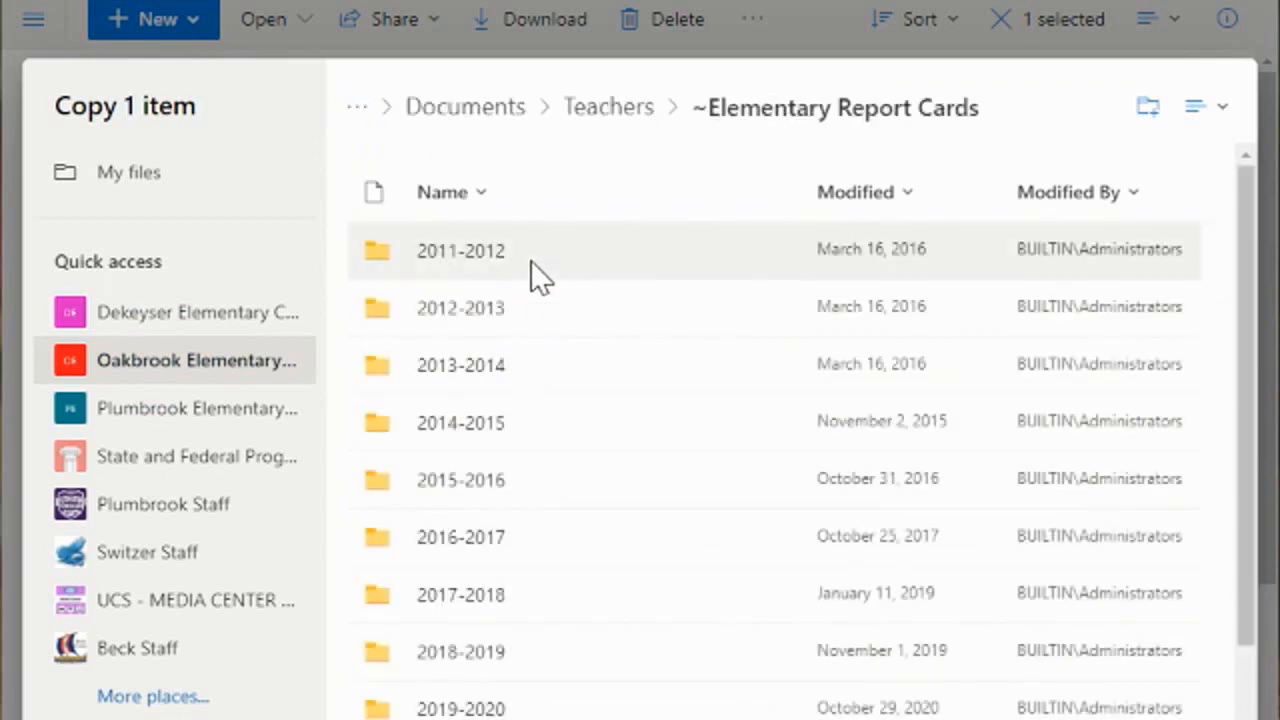
scroll(558, 468, down, 3)
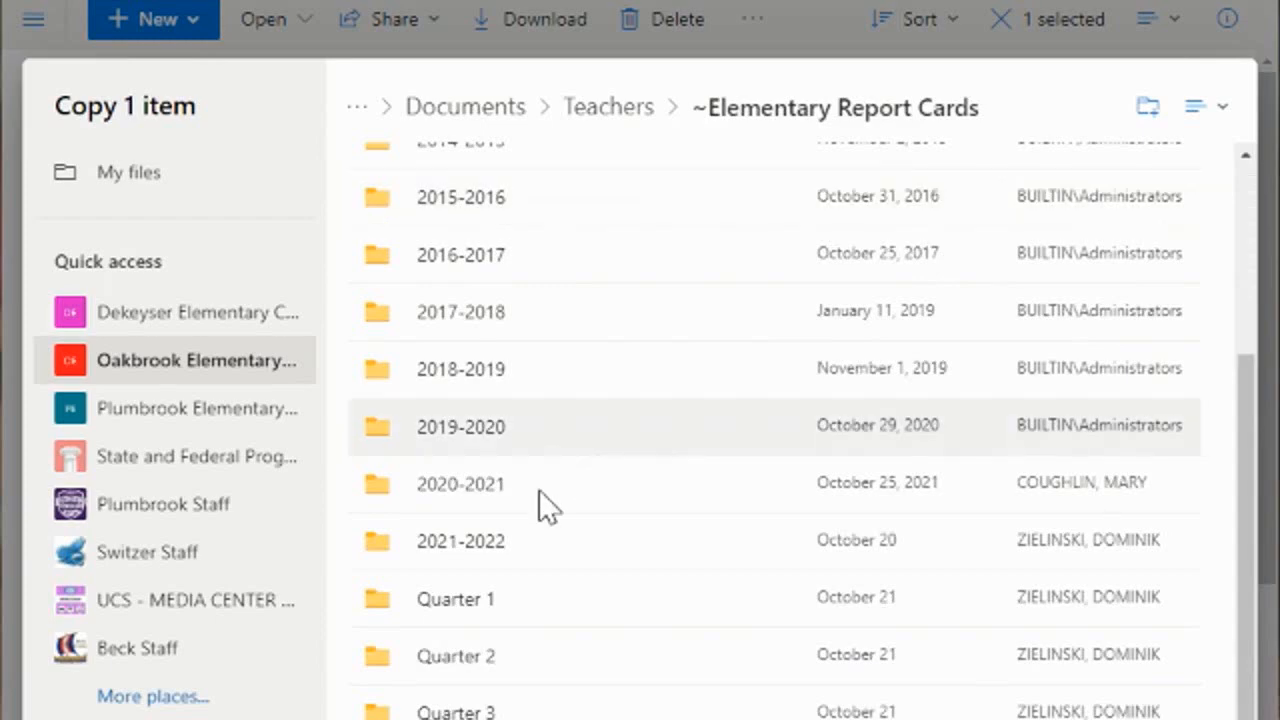
click(456, 664)
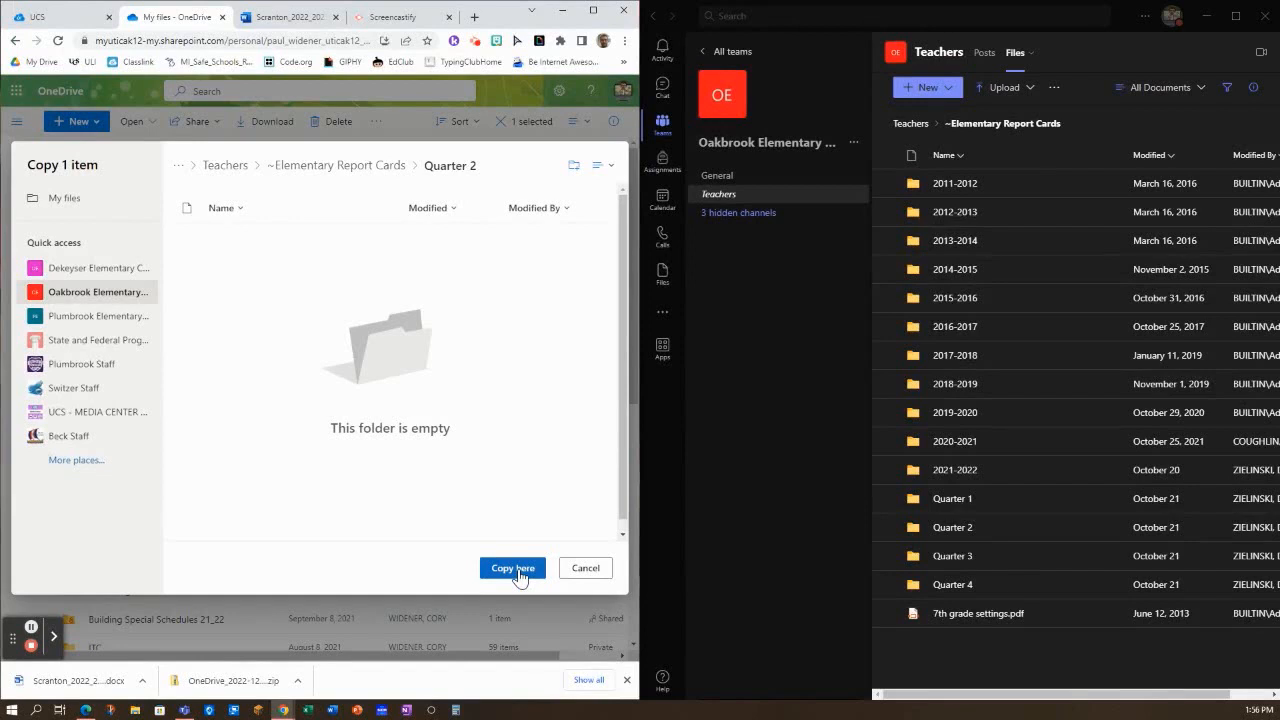
click(517, 569)
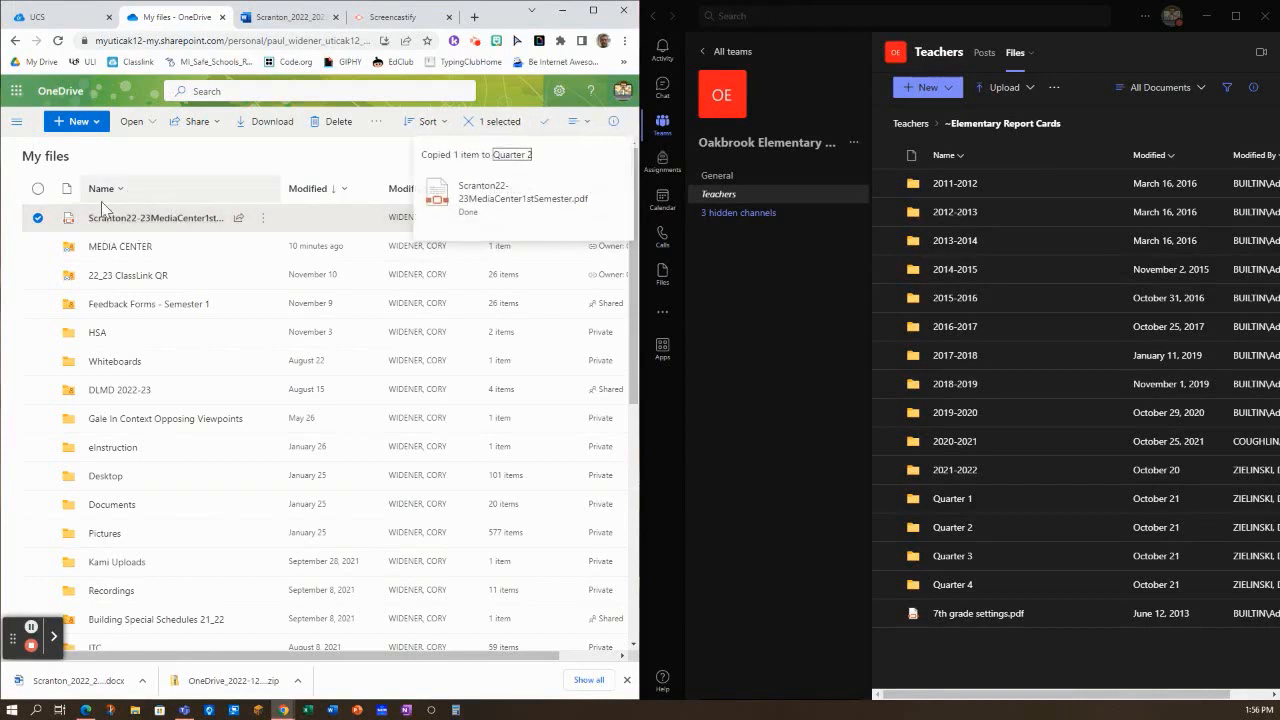
Upload Scranton22-23MediaCenter1stSemester.pdf from the Downloads folder in File Explorer into the Quarter 2 folder in Microsoft Teams
mouse_move(189, 228)
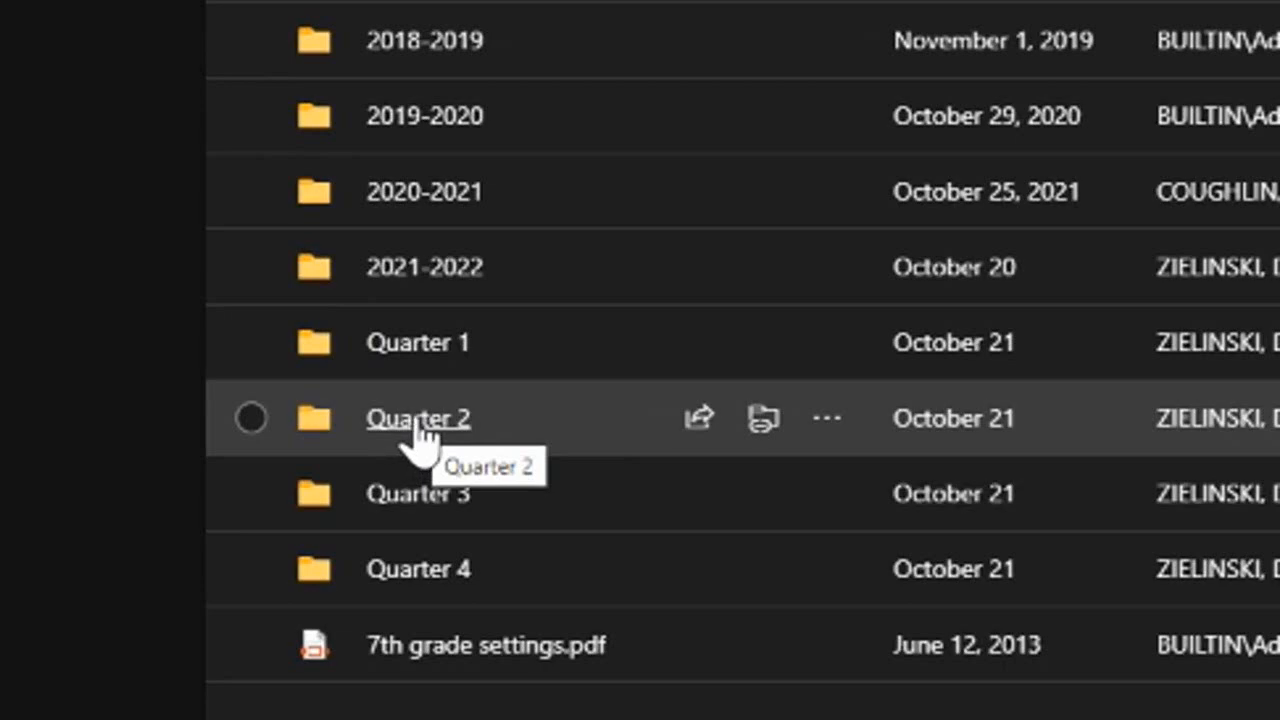
click(414, 421)
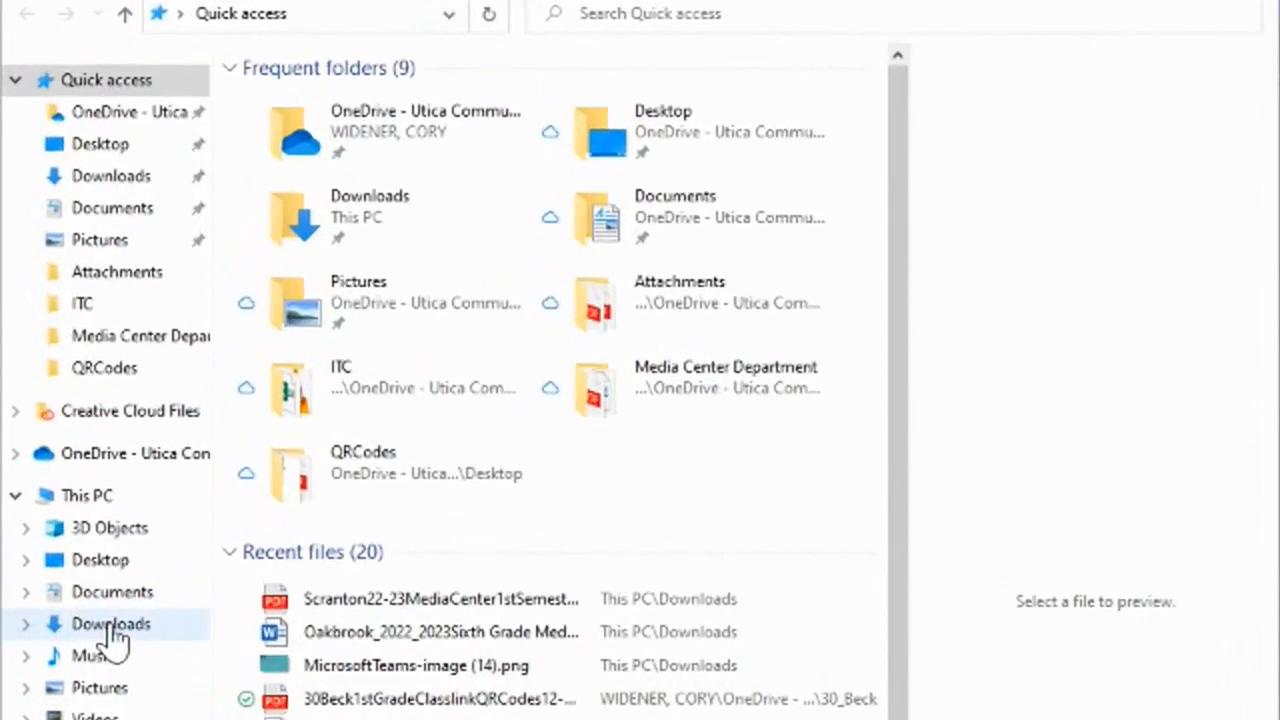
click(112, 628)
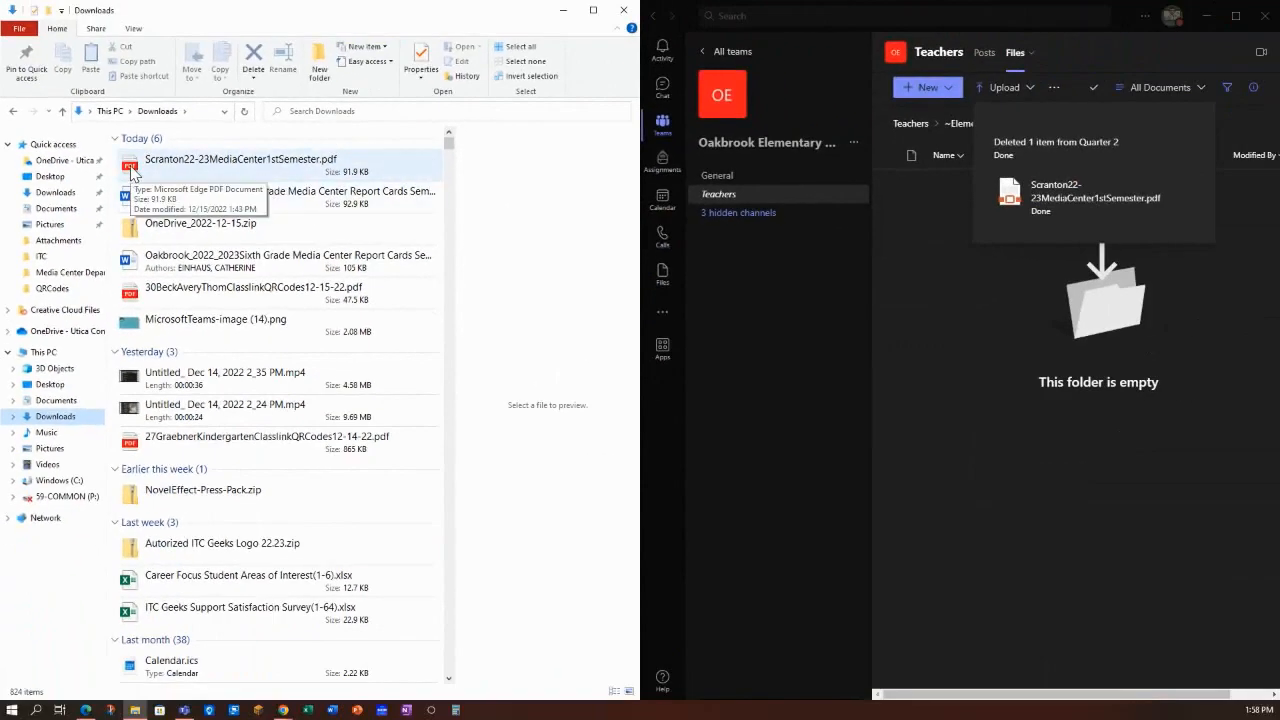
drag(131, 173, 991, 358)
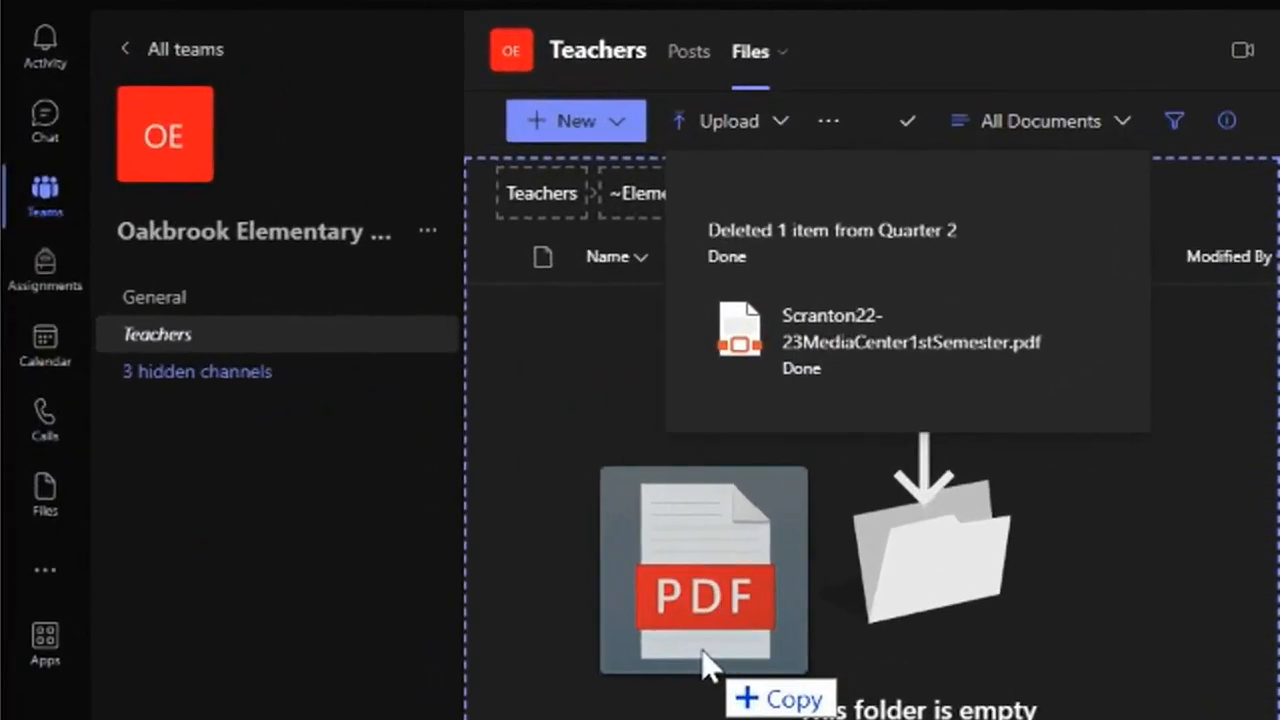
drag(703, 660, 711, 651)
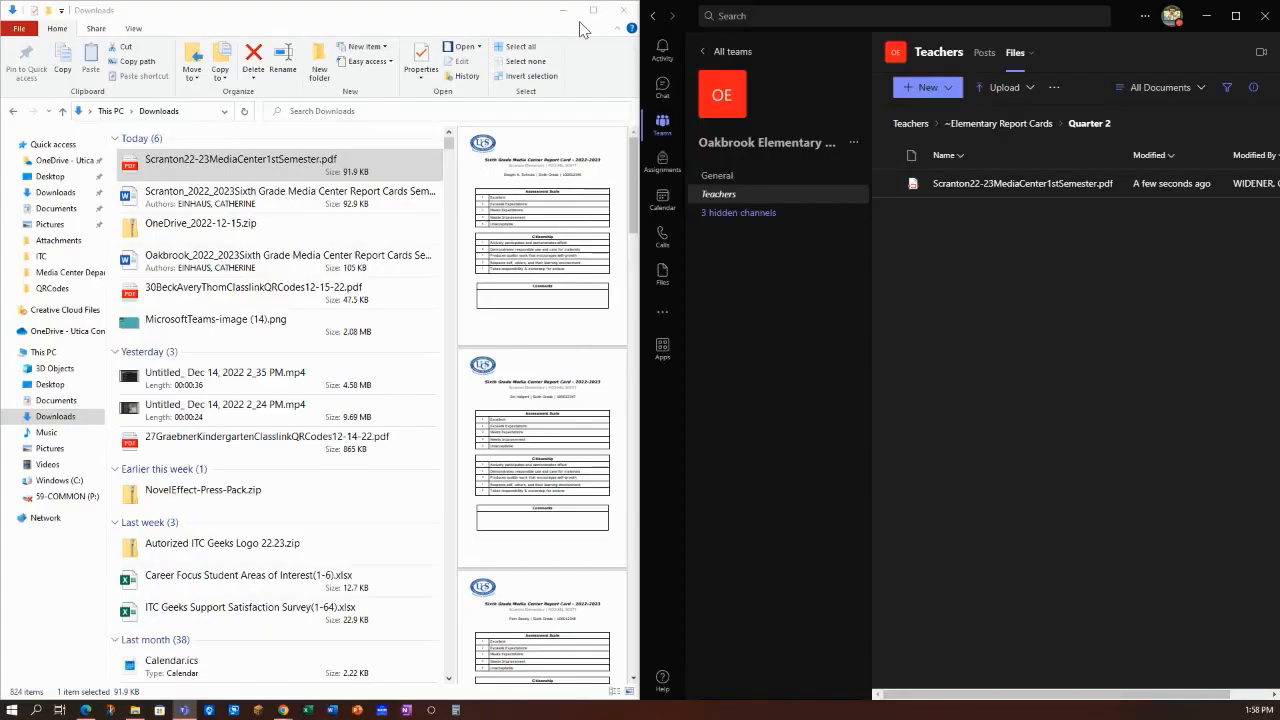
Minimize File Explorer, maximize the Teams window and reopen the Quarter 2 folder from ~Elementary Report Cards to check the uploaded PDF
click(566, 12)
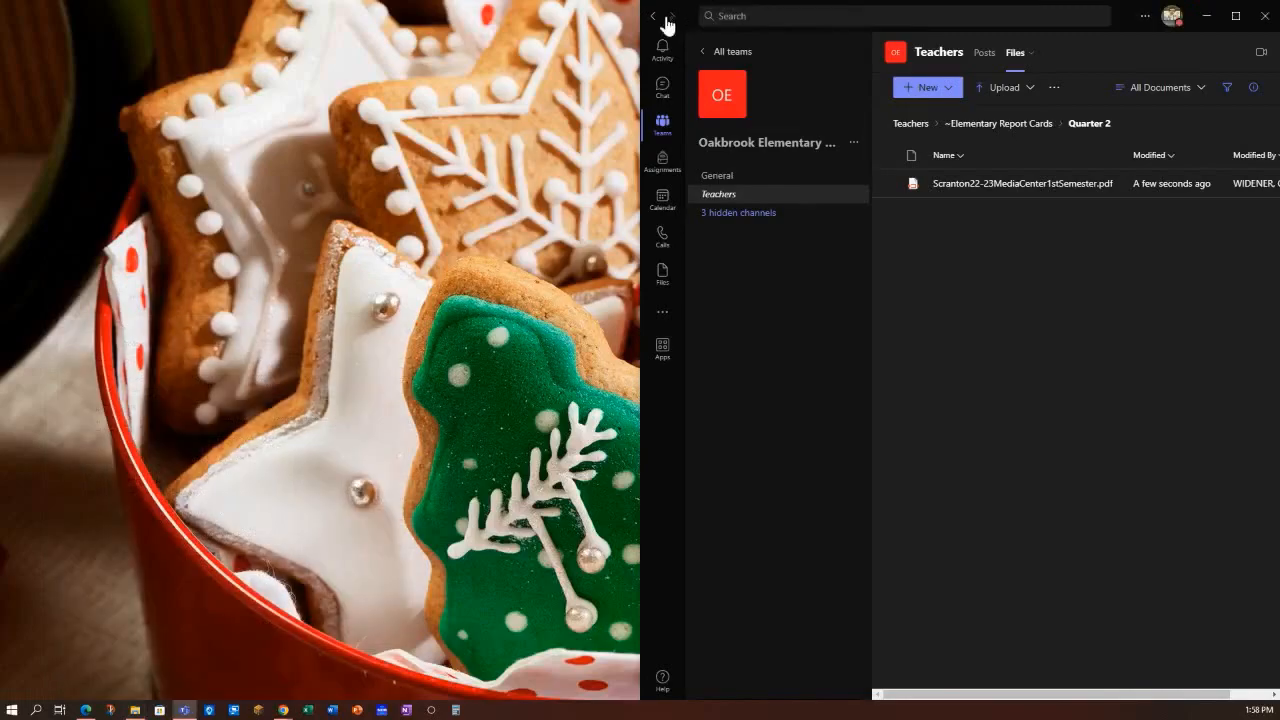
click(1236, 16)
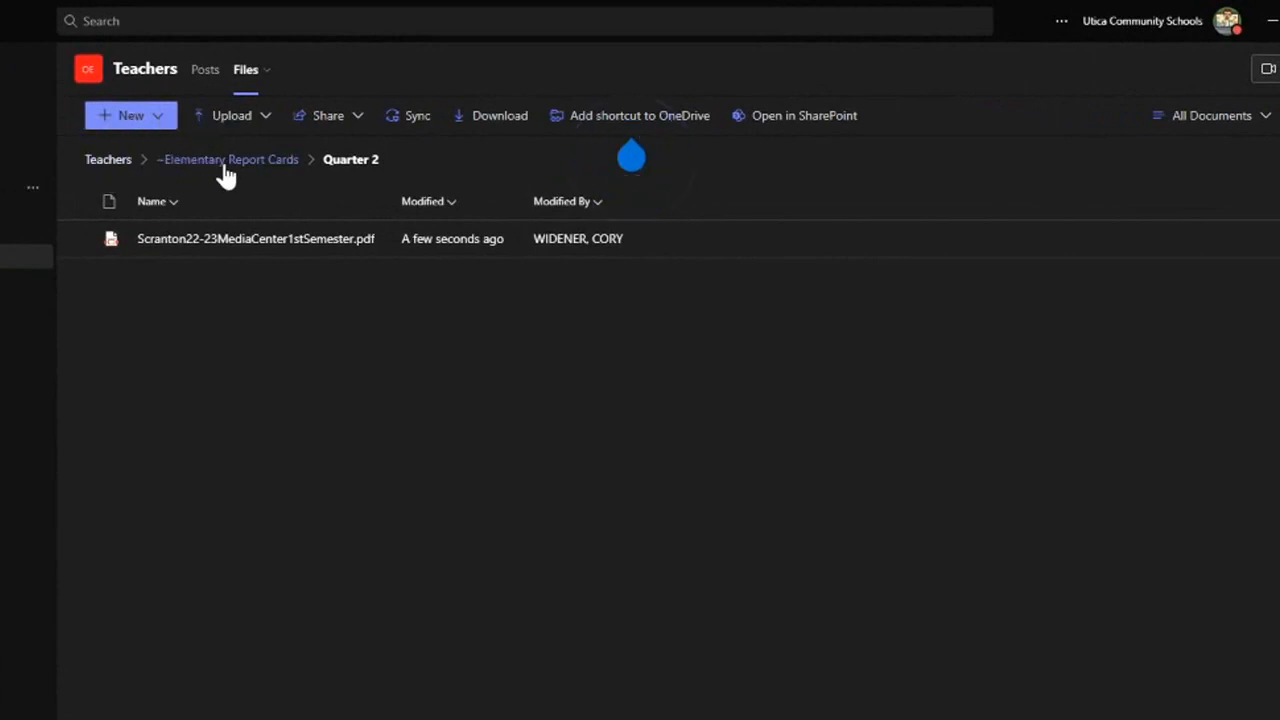
click(227, 162)
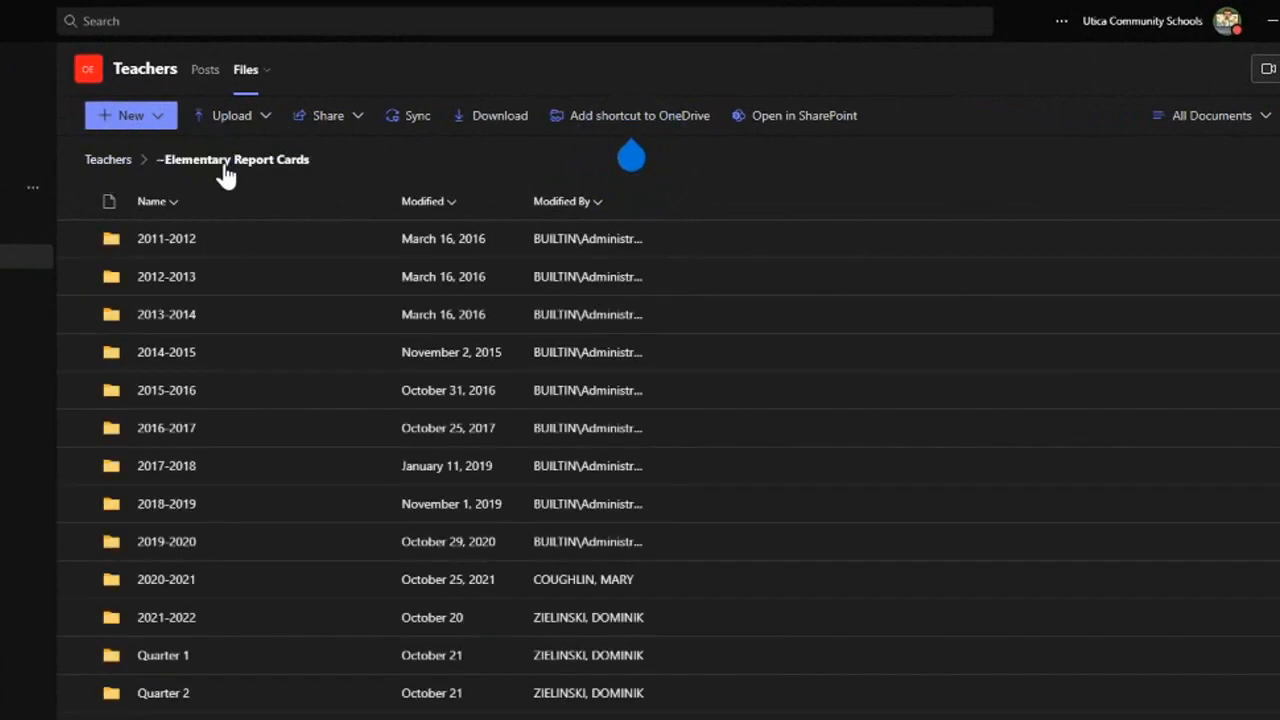
click(165, 698)
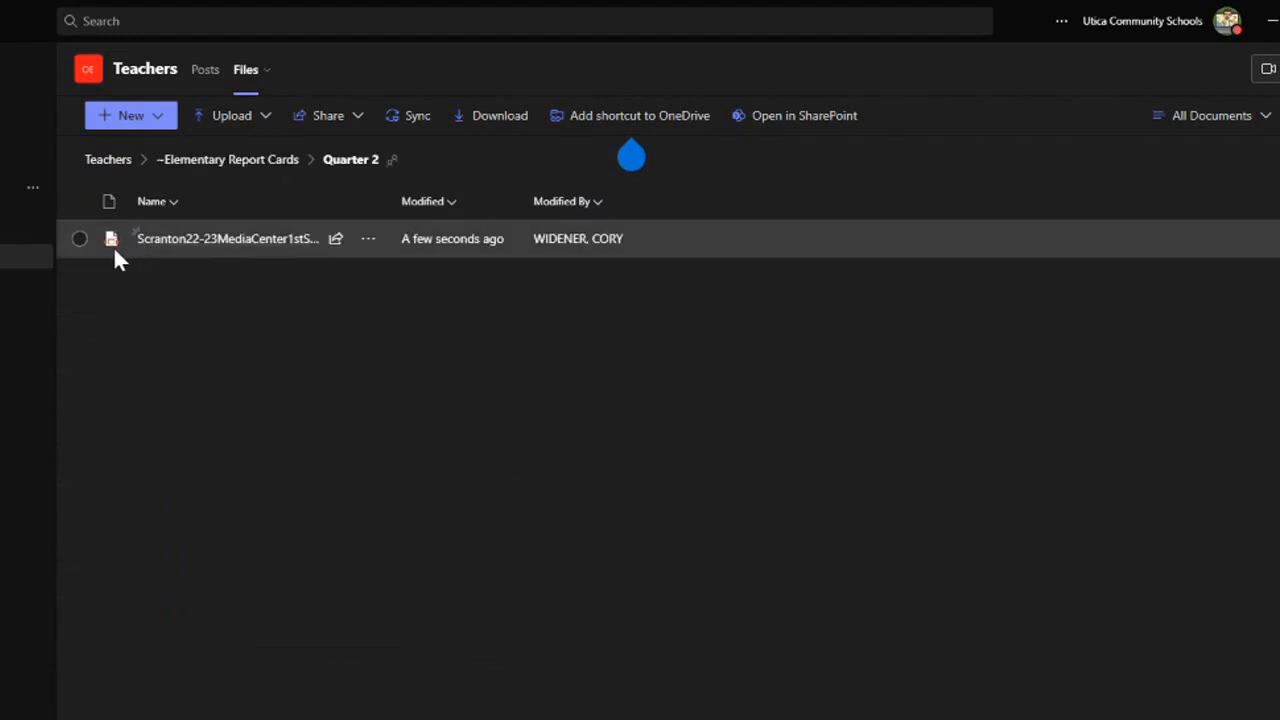